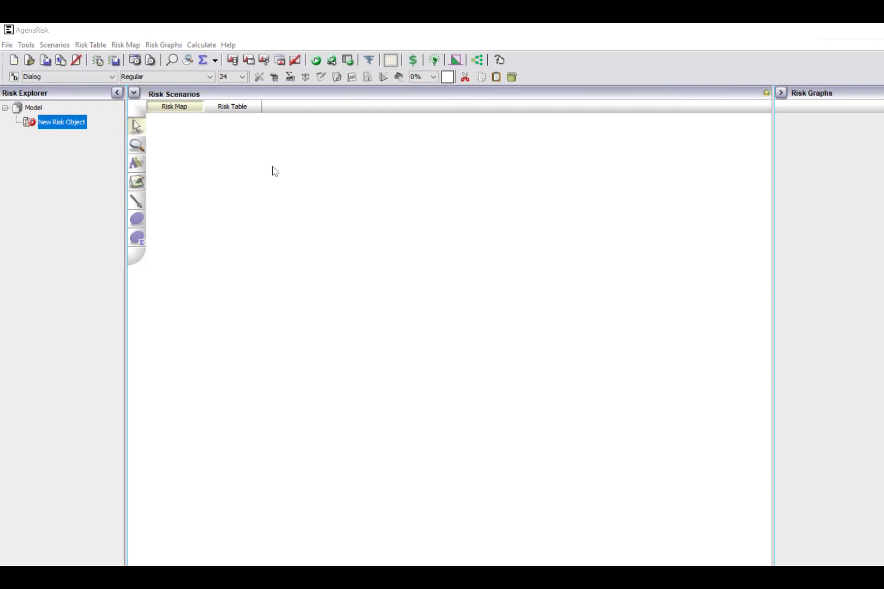
Step: Place a new simulation node on the risk map and change its type to Integer Interval
click(139, 241)
click(235, 200)
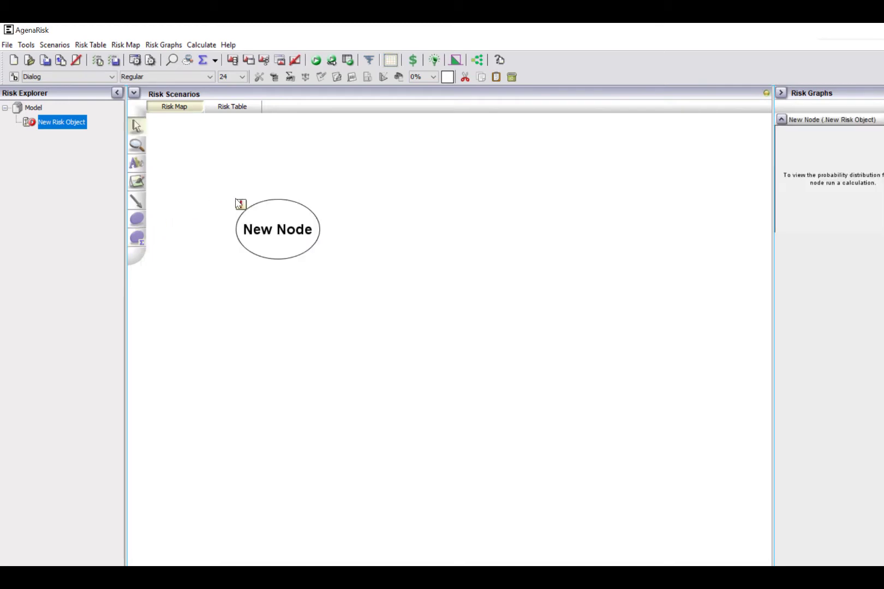
right_click(290, 244)
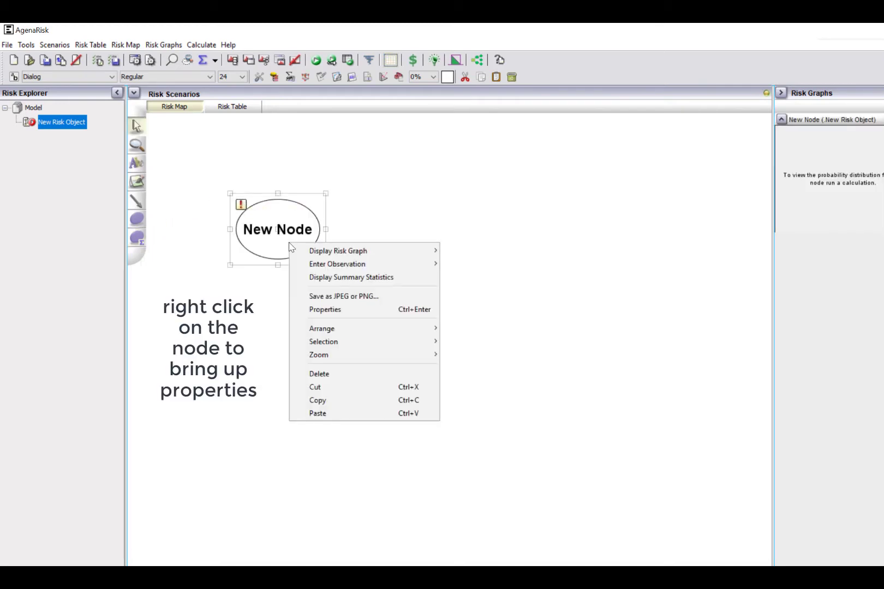
click(328, 312)
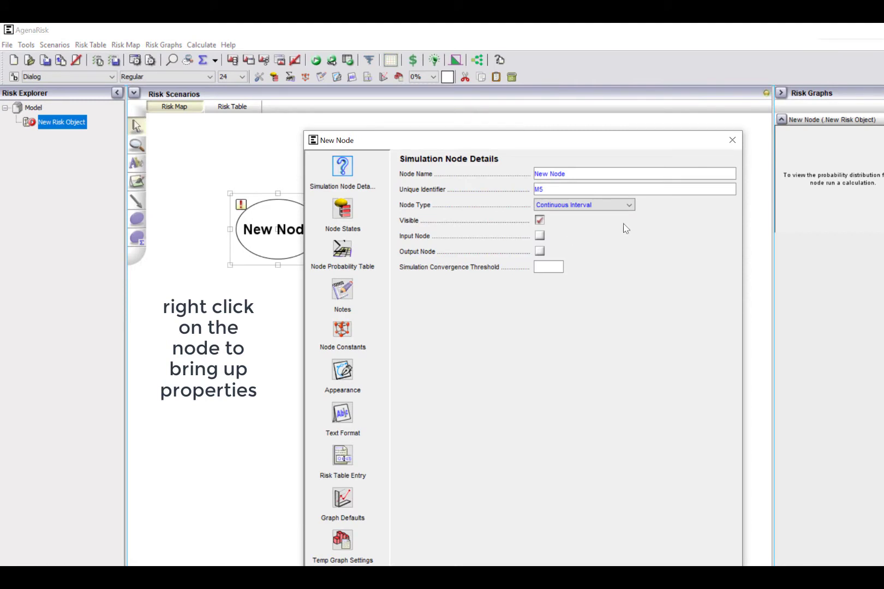
click(631, 202)
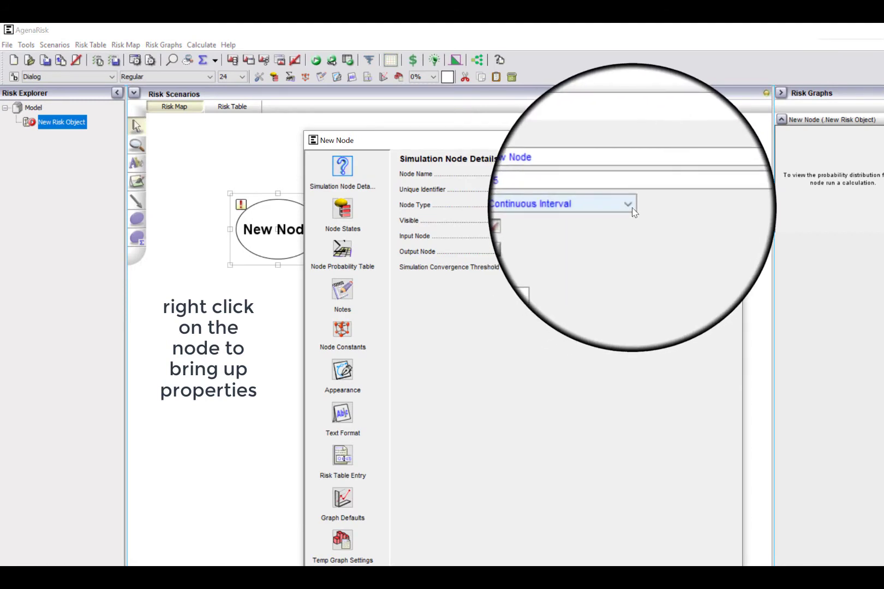
click(591, 232)
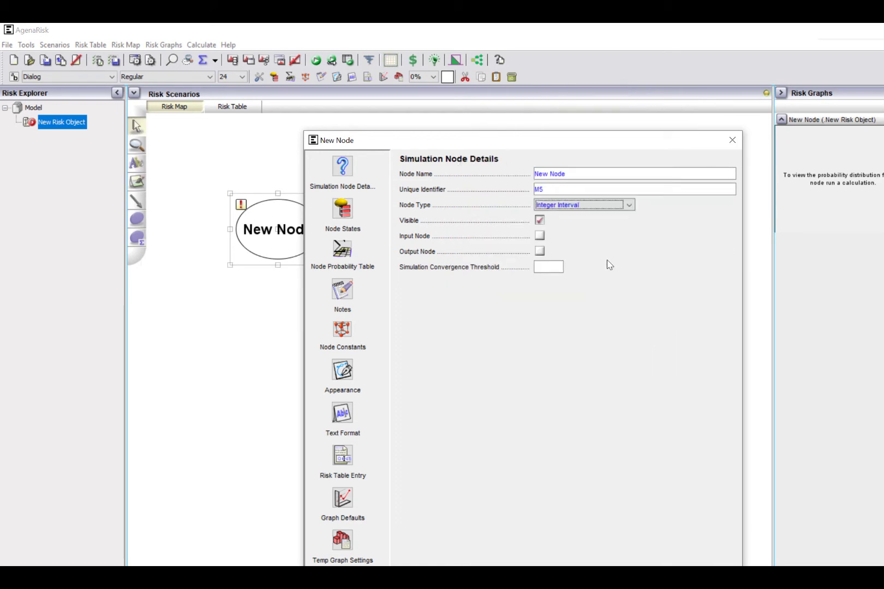
Step: Give the node a Poisson distribution with a mean of 5
click(342, 252)
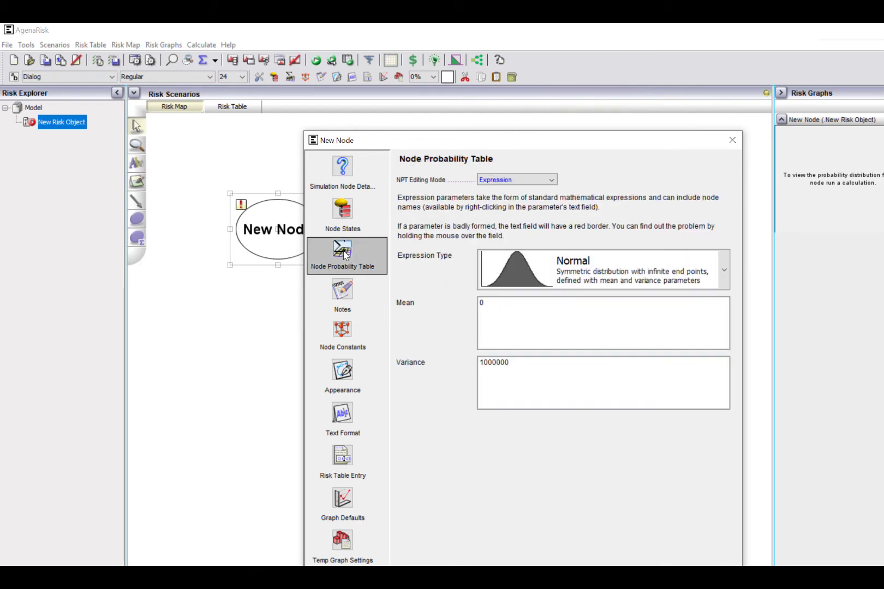
click(724, 280)
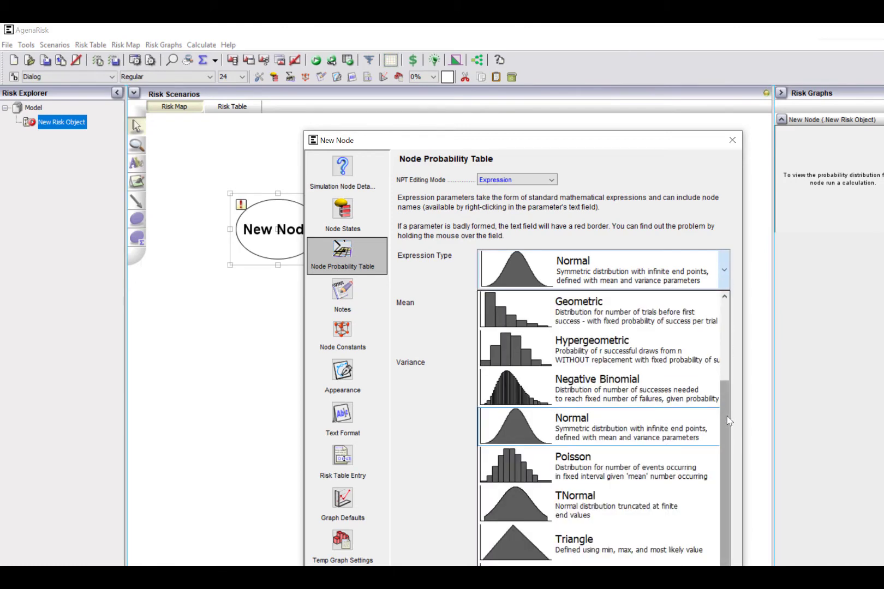
drag(729, 420, 725, 451)
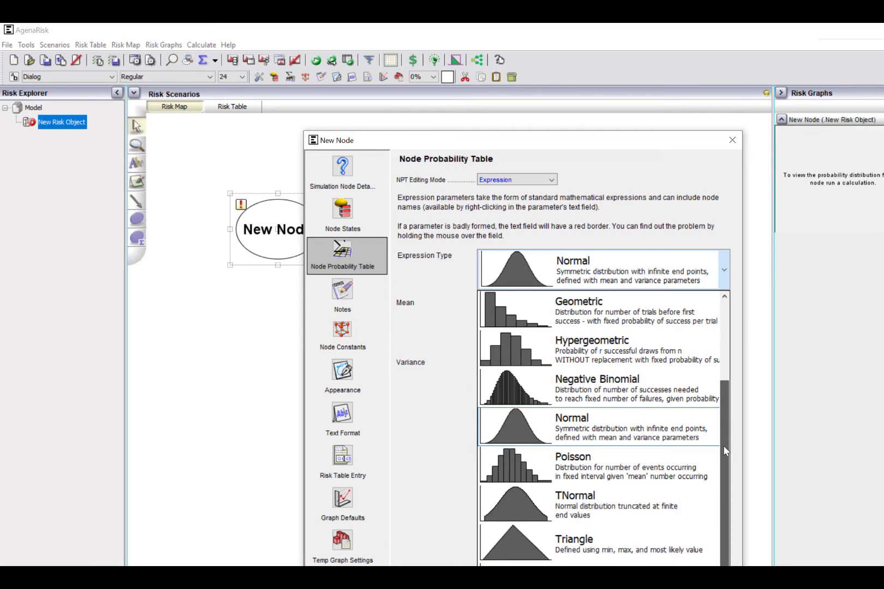
click(532, 474)
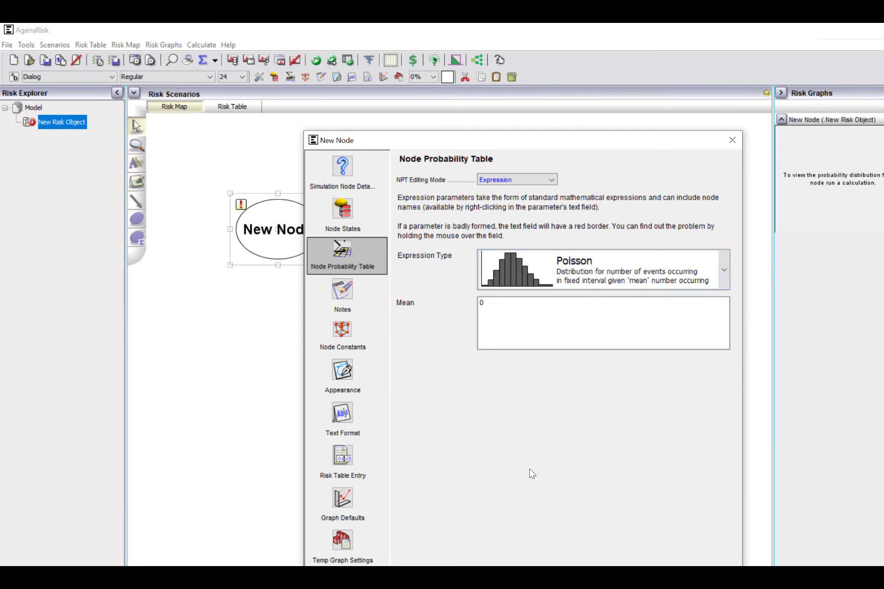
double_click(478, 304)
text(5)
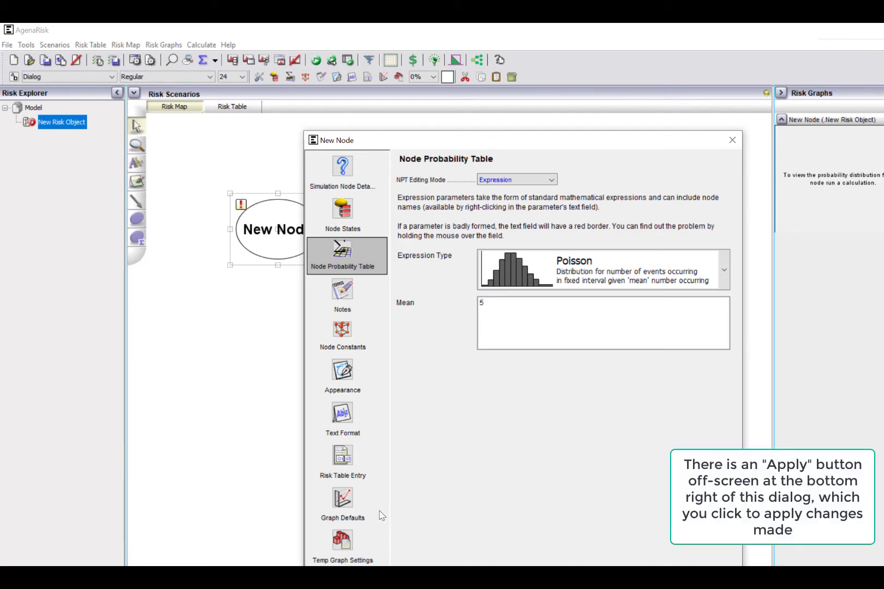
Step: In Graph Defaults, turn off percentile bounds and set the x-axis end state to 20
click(342, 498)
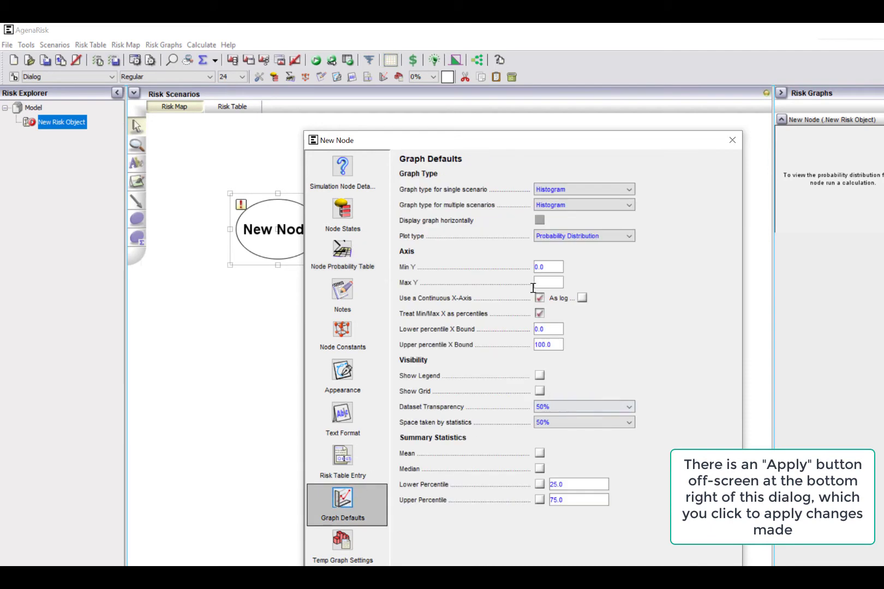
click(541, 315)
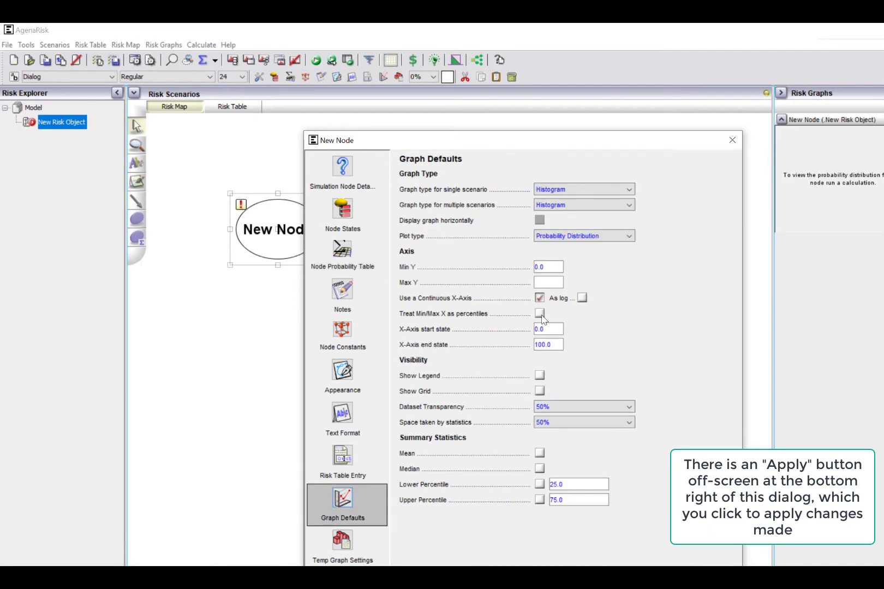
drag(554, 343, 534, 346)
text(2)
Step: Save the node settings, calculate the model, and enlarge New Node's Poisson histogram on the map
click(732, 140)
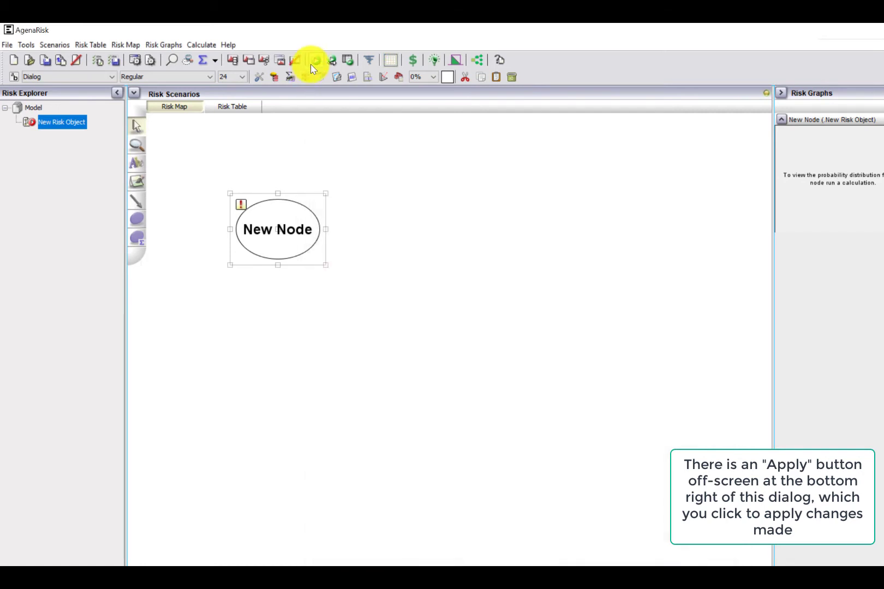
click(316, 61)
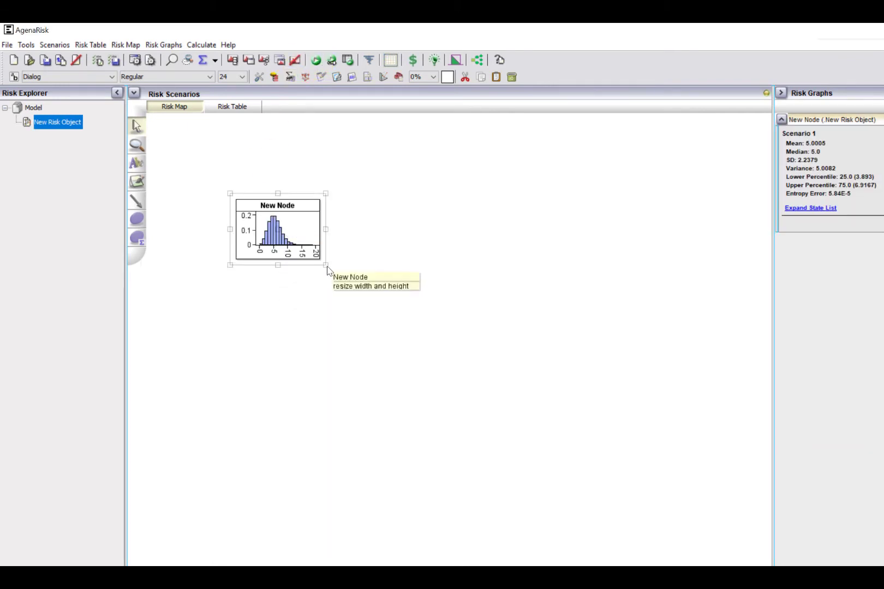
drag(327, 266, 551, 431)
mouse_move(339, 381)
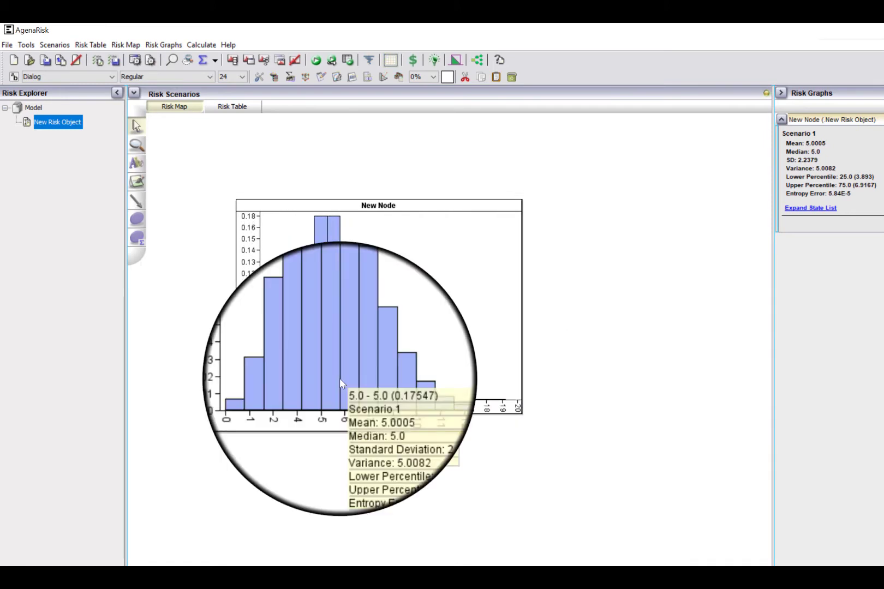
mouse_move(268, 401)
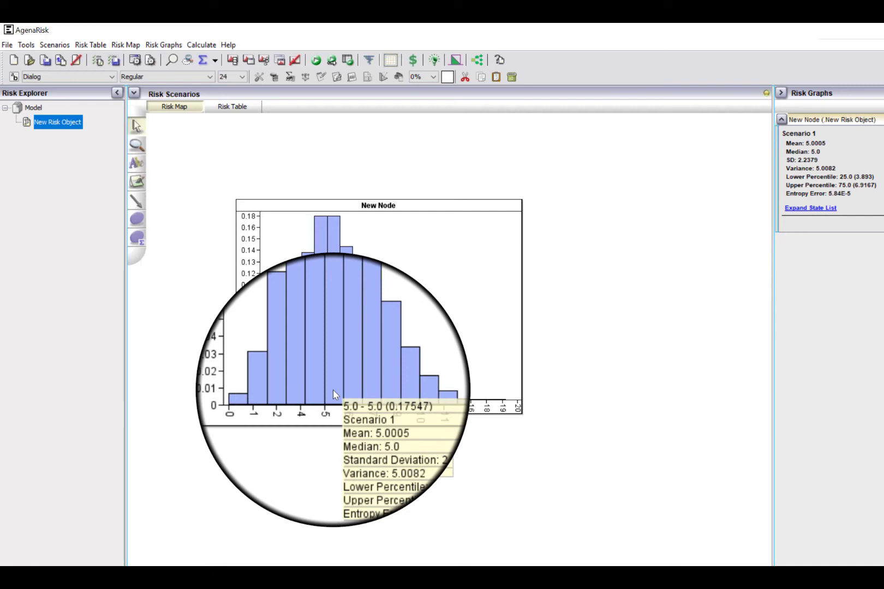
Step: Show New Node's summary statistics and expand its full list of state probabilities
right_click(457, 306)
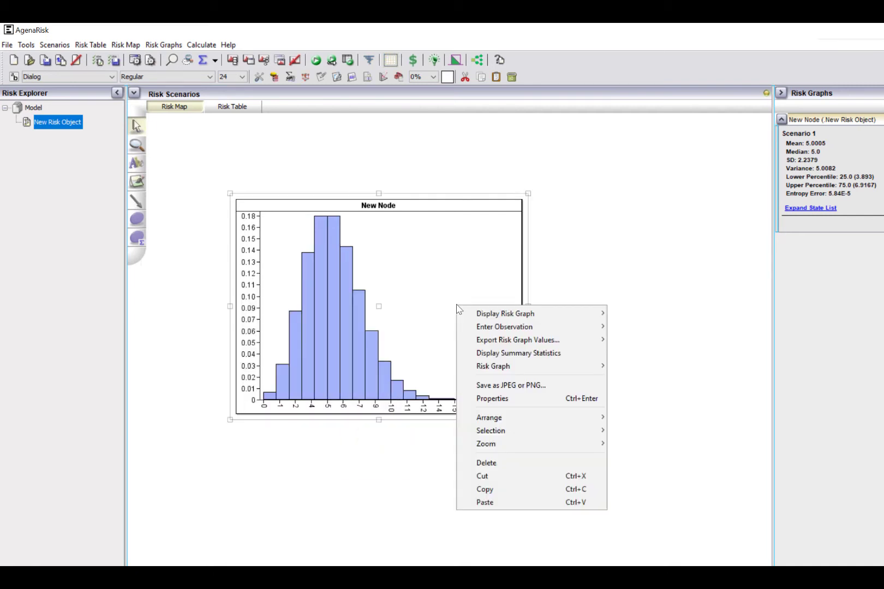
click(489, 353)
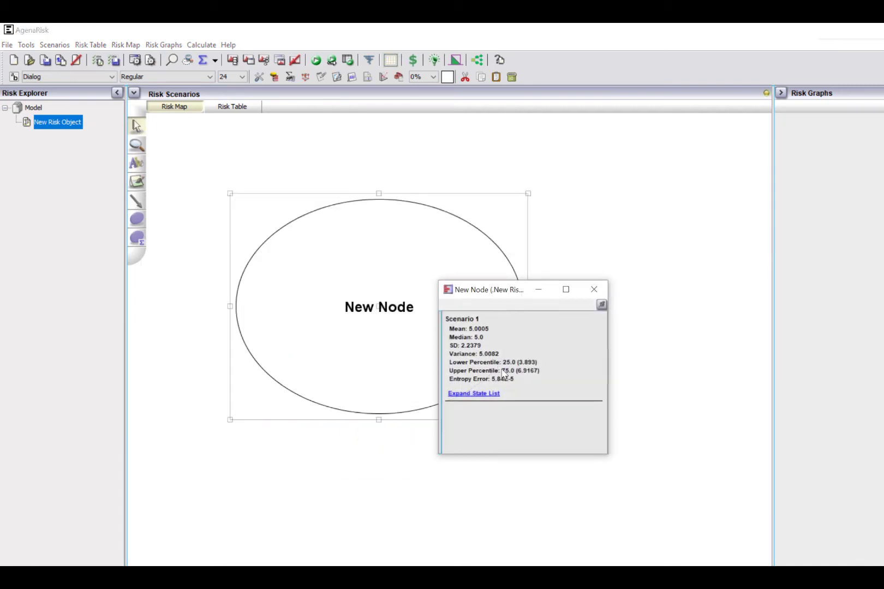
click(455, 396)
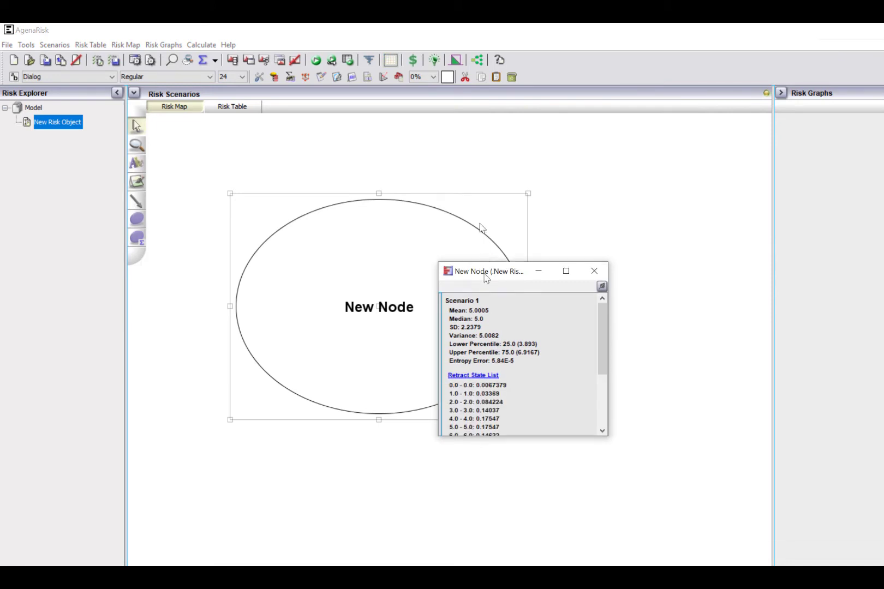
drag(596, 317, 595, 435)
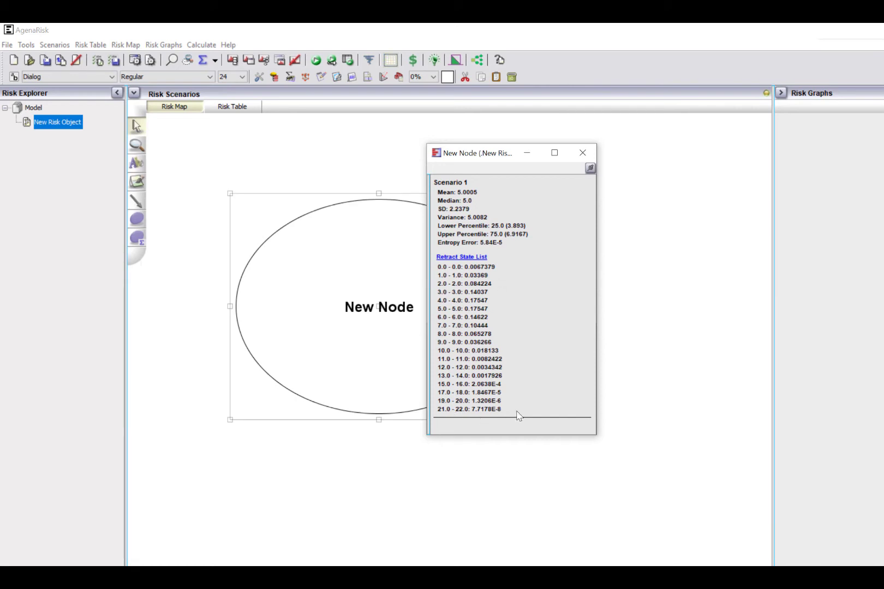
click(582, 154)
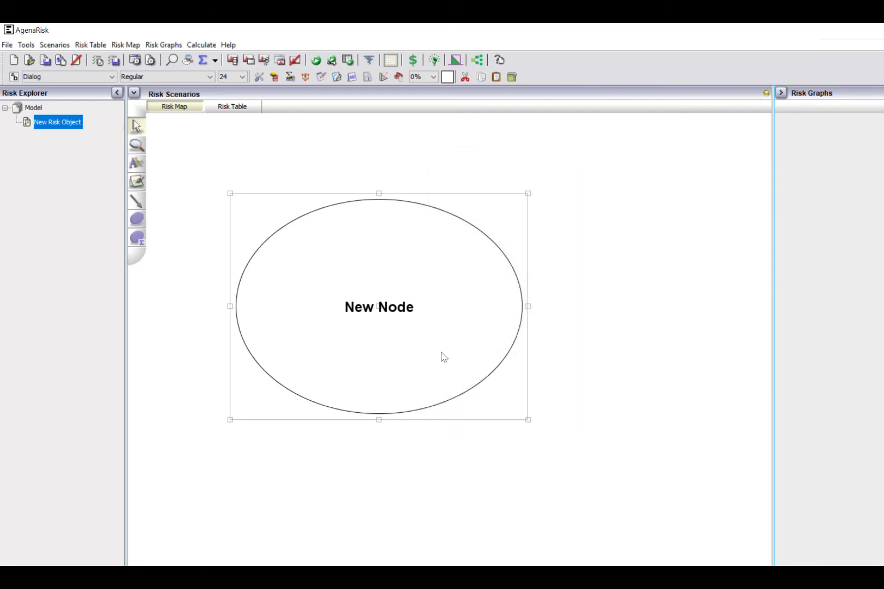
Step: Move New Node slightly lower and shrink its histogram to a smaller size
drag(440, 378, 443, 394)
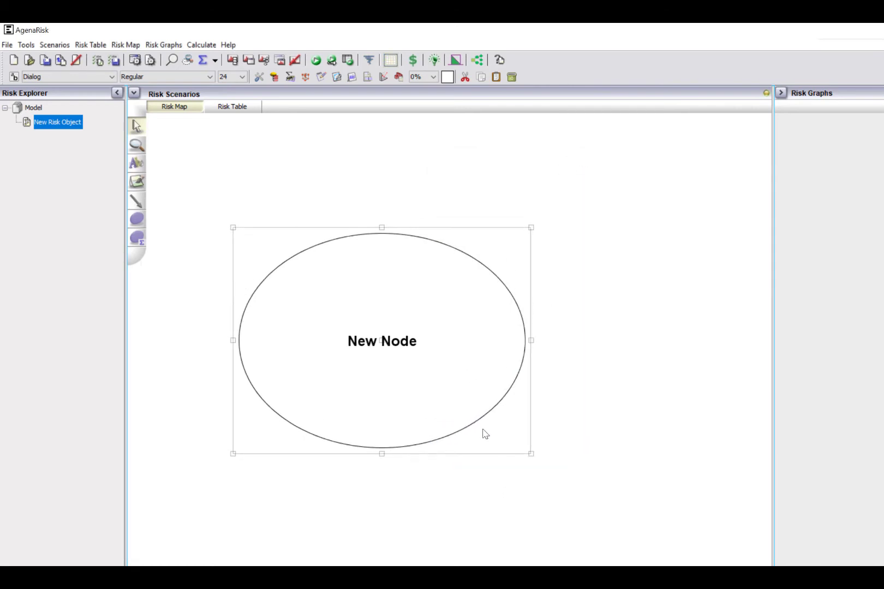
double_click(445, 411)
drag(524, 450, 486, 430)
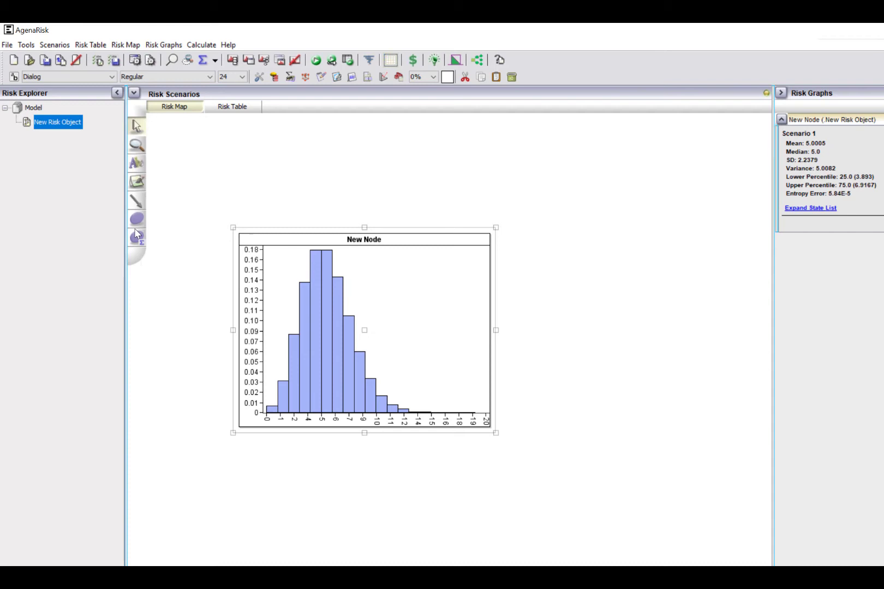
Step: Place a second simulation node above the histogram and name it 'average'
click(398, 147)
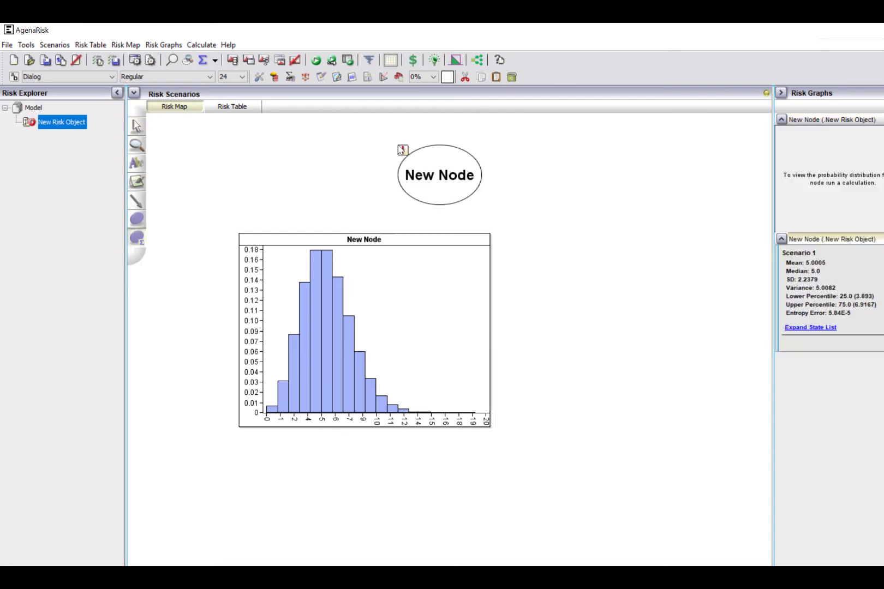
click(429, 173)
right_click(429, 174)
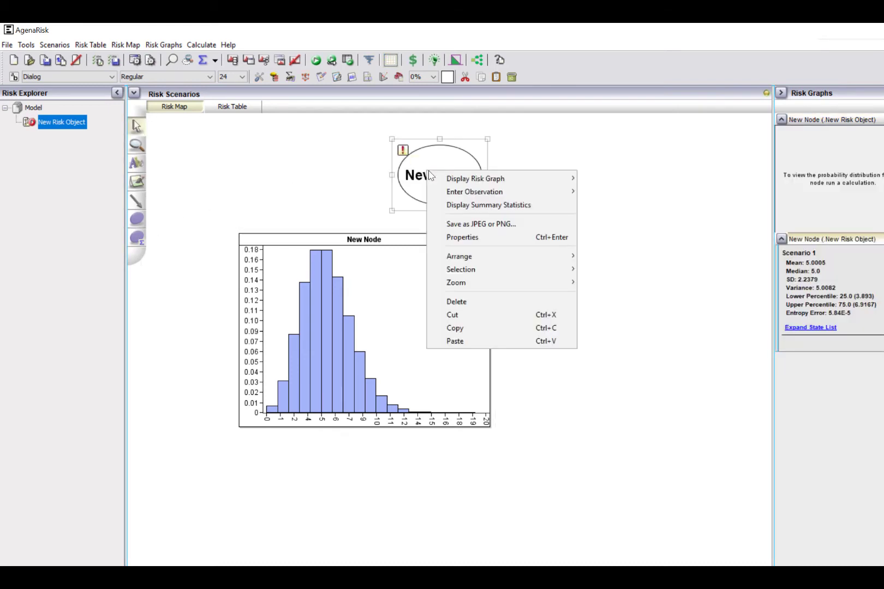
click(458, 238)
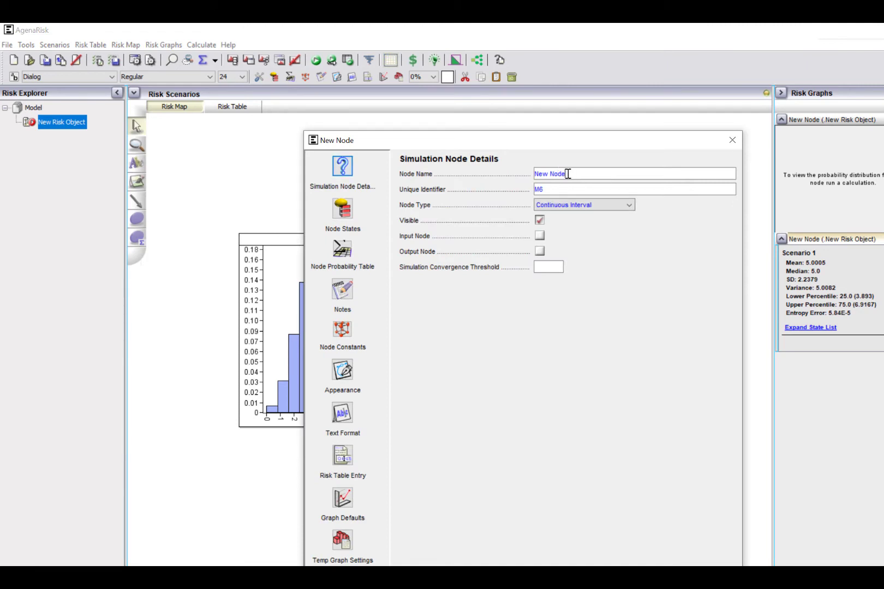
drag(568, 173, 518, 188)
text(averageaverage)
Step: Set average's distribution to Uniform with bounds 0 and 1000000
click(343, 251)
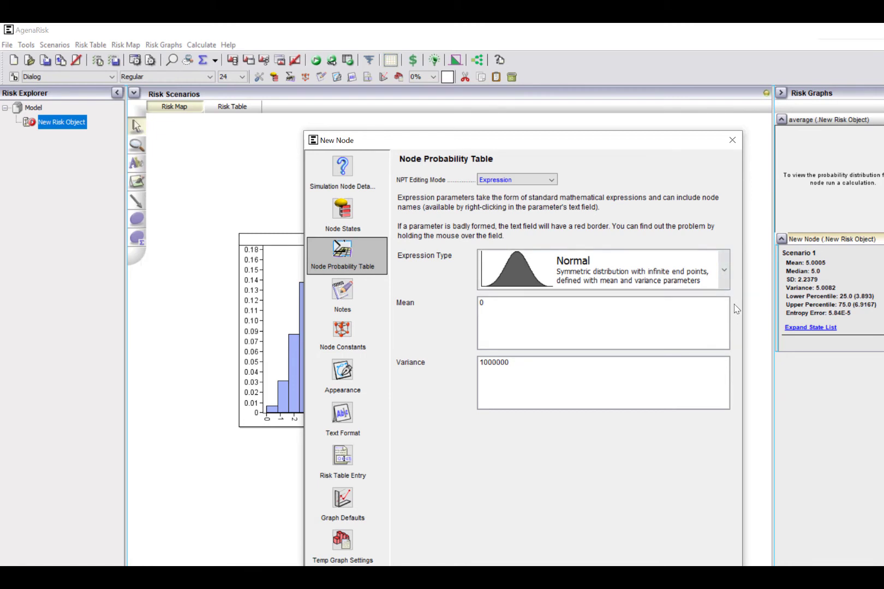
click(726, 283)
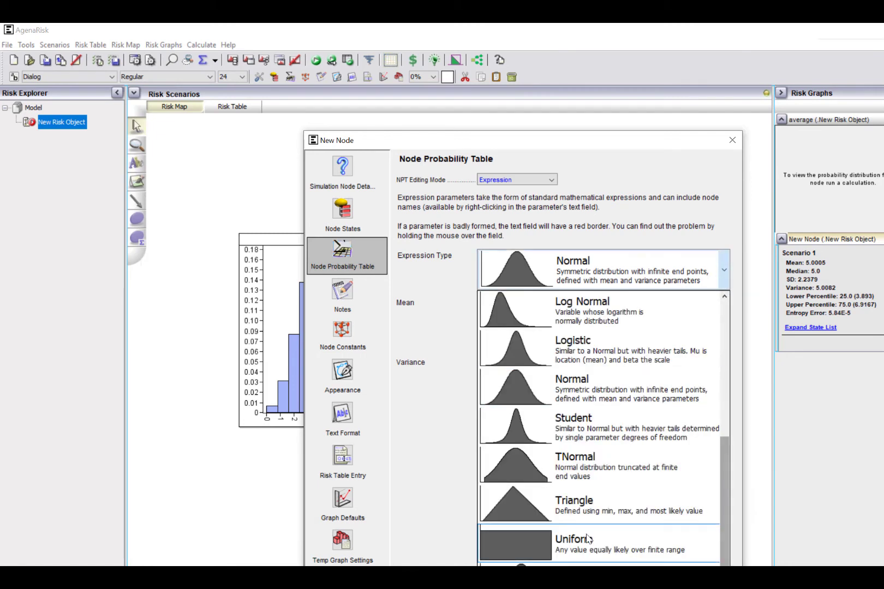
click(559, 538)
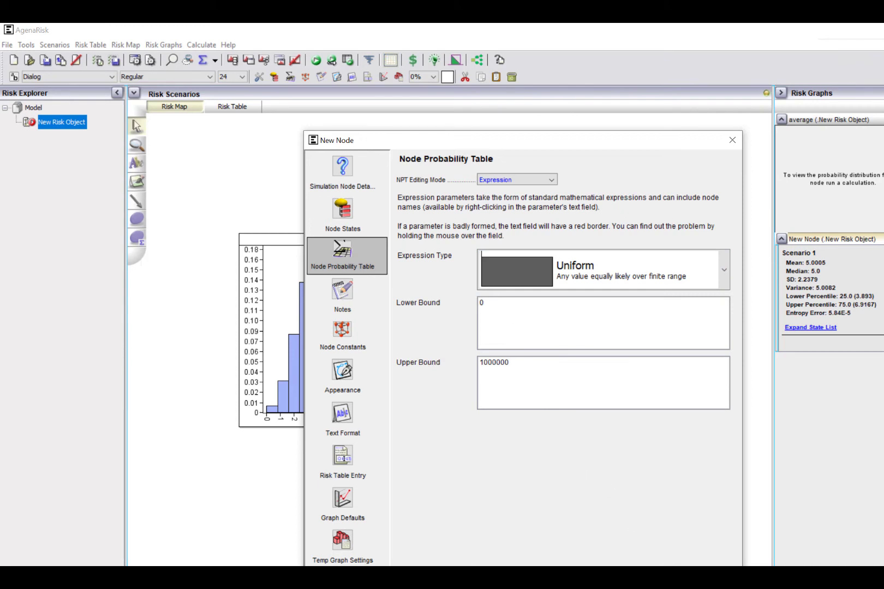
click(733, 140)
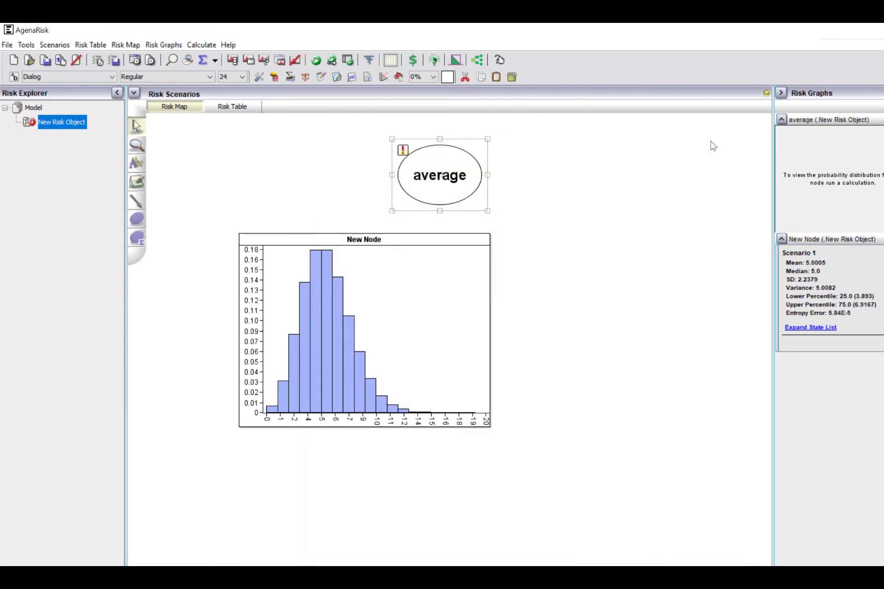
Step: Draw an arc from average to New Node and insert parent average as the Poisson Mean
drag(424, 187, 347, 269)
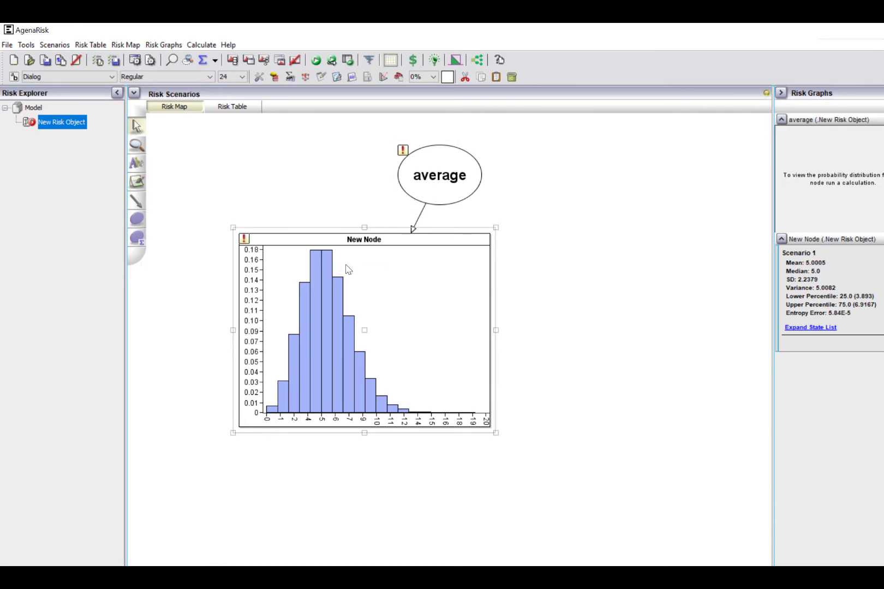
right_click(347, 269)
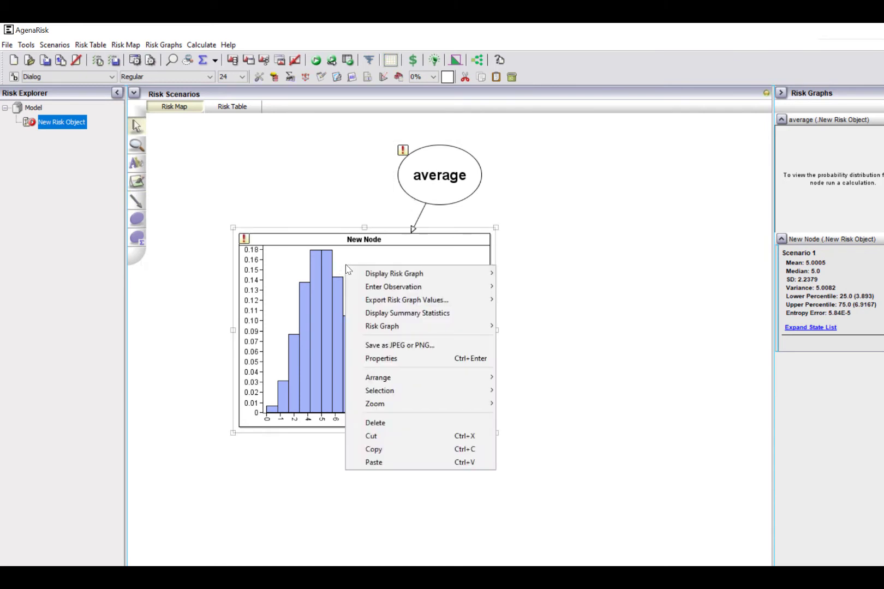
click(371, 357)
click(342, 251)
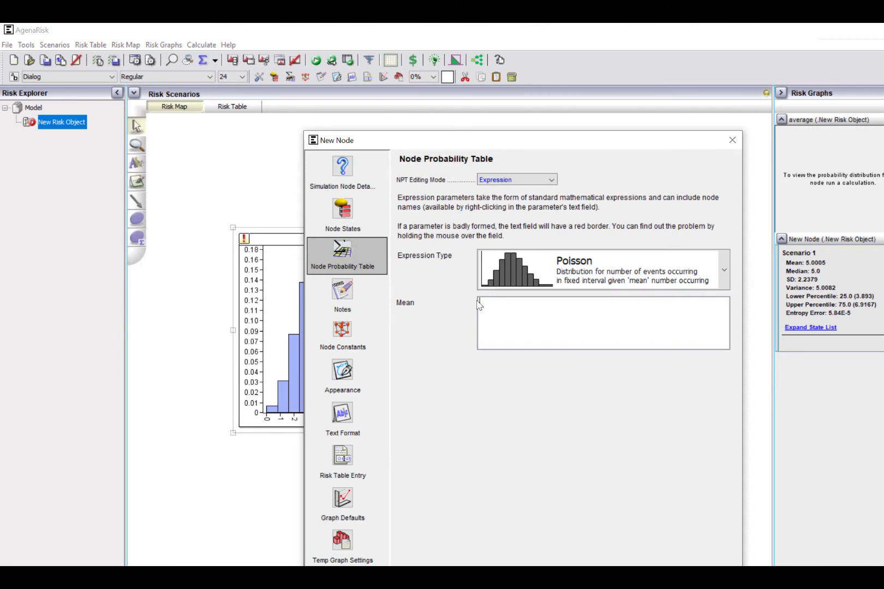
right_click(497, 310)
mouse_move(538, 330)
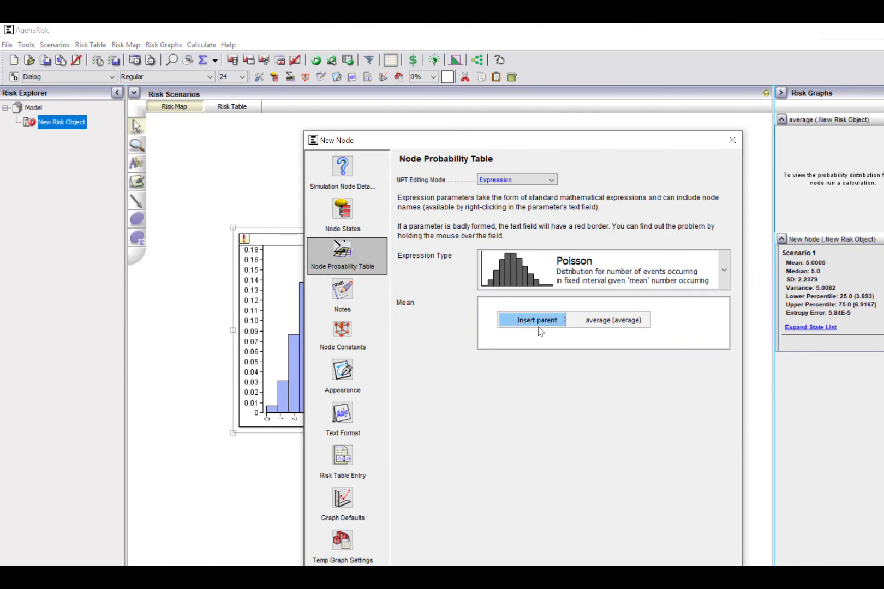
click(586, 319)
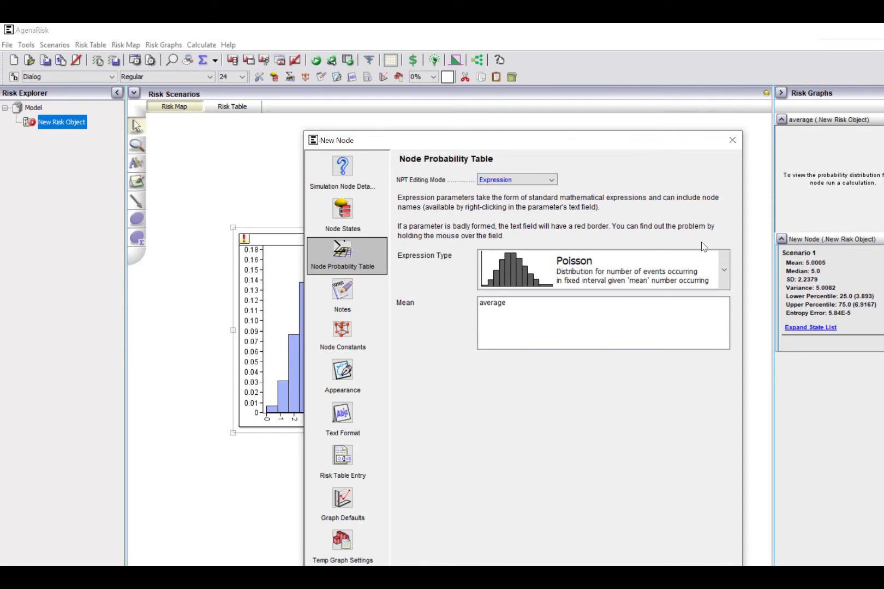
click(732, 141)
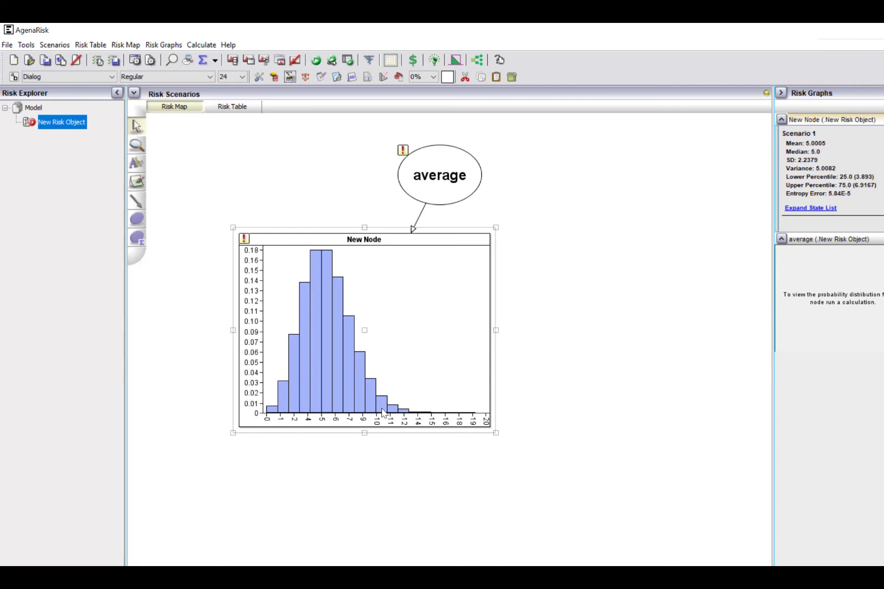
Step: Calculate, enter a Scenario 1 observation of 7 on average, and recalculate
click(316, 60)
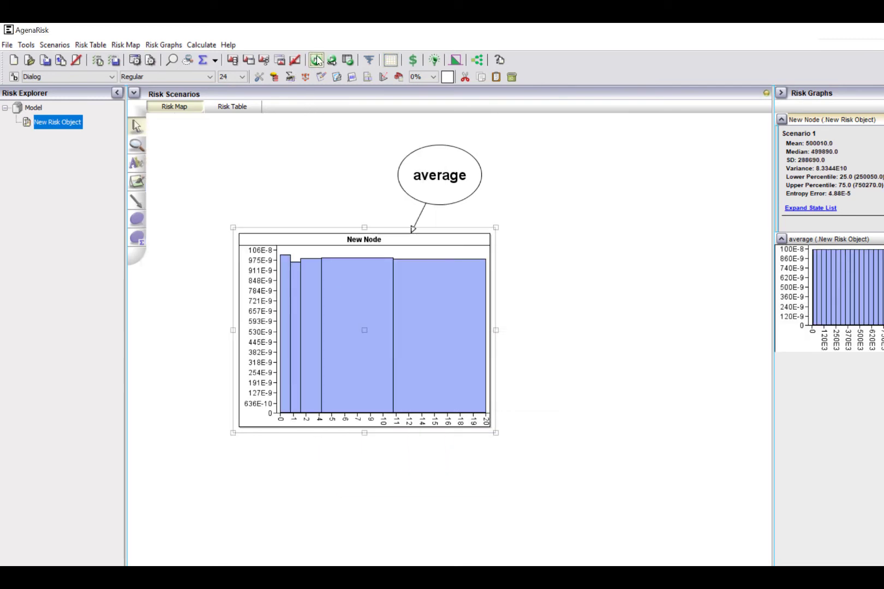
right_click(448, 191)
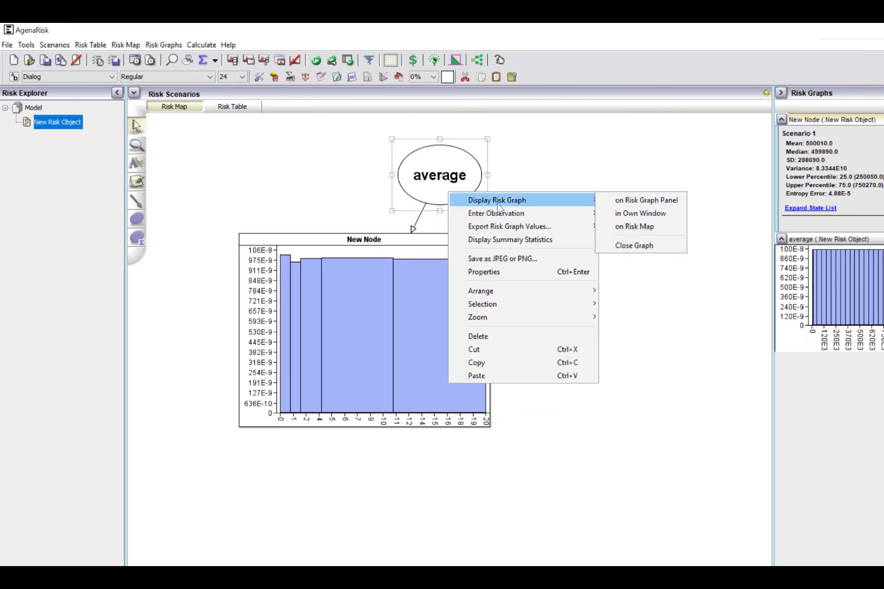
mouse_move(506, 214)
mouse_move(621, 214)
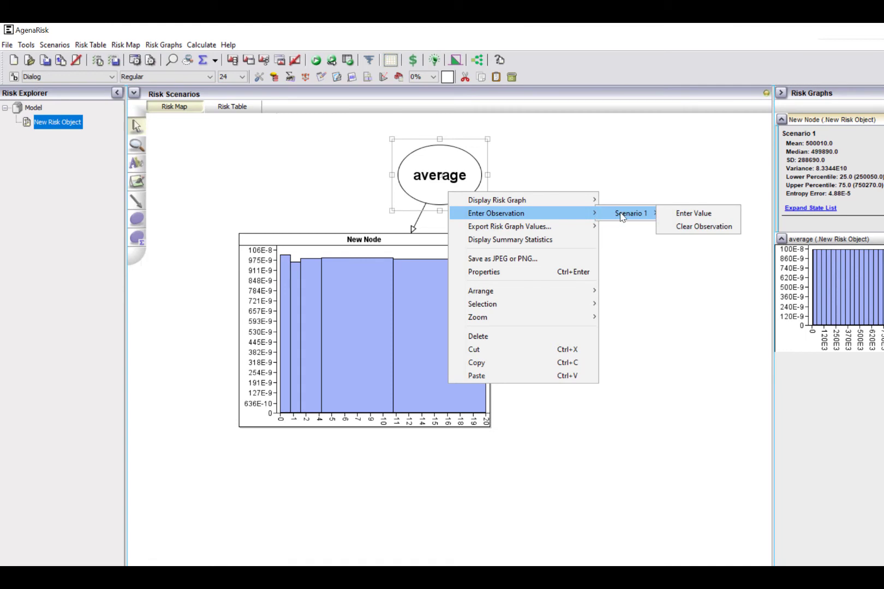
click(672, 213)
text(1)
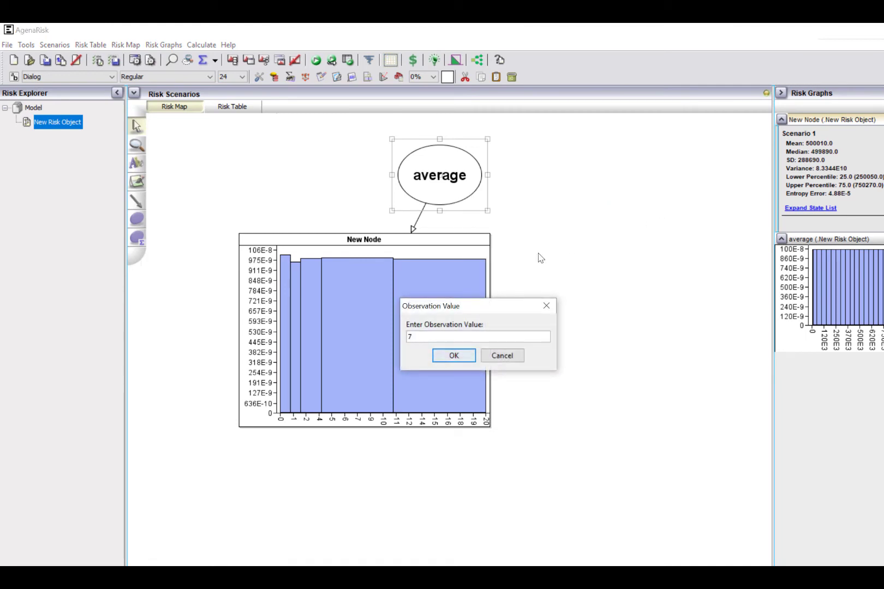
click(454, 355)
click(317, 60)
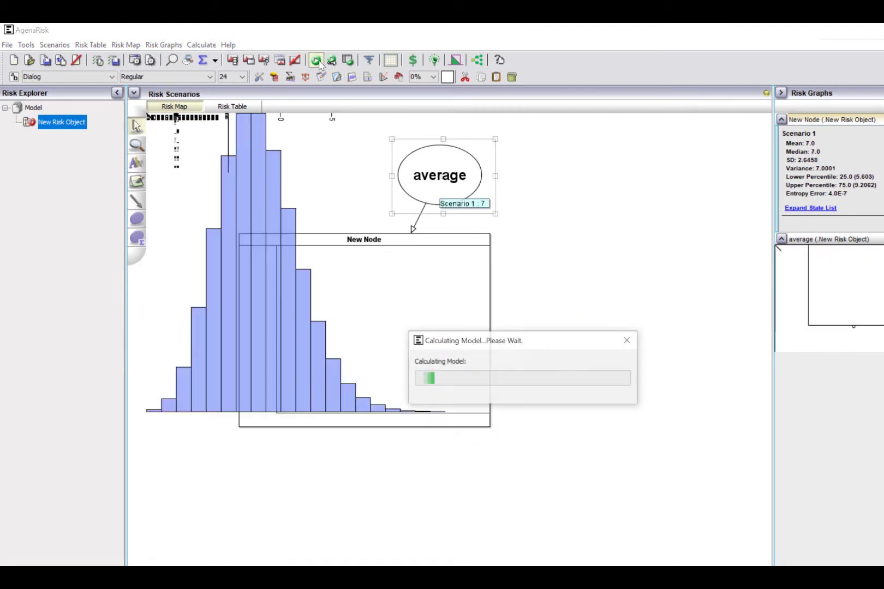
Step: Replace average's observed value with 1.5, giving New Node mean 1.5 and SD 1.2247
mouse_move(359, 343)
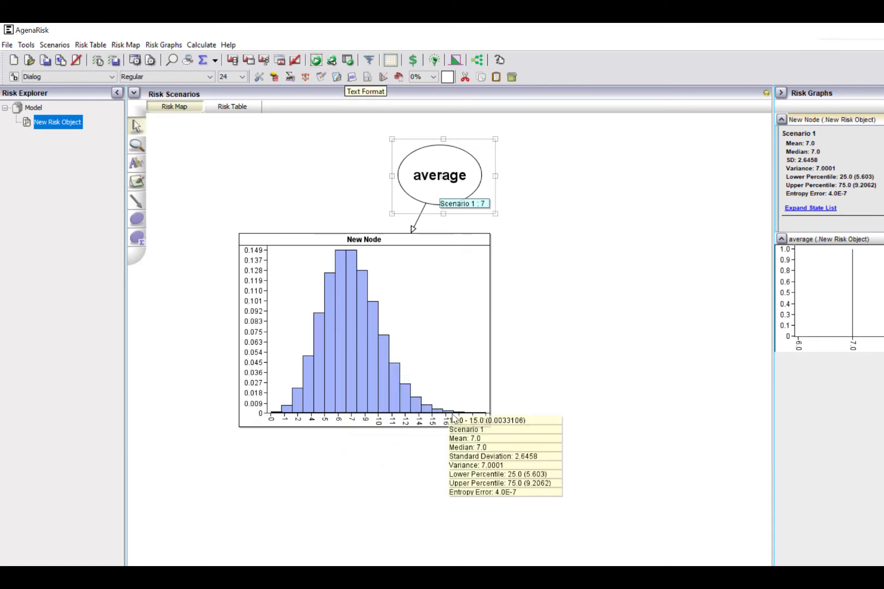
mouse_move(383, 392)
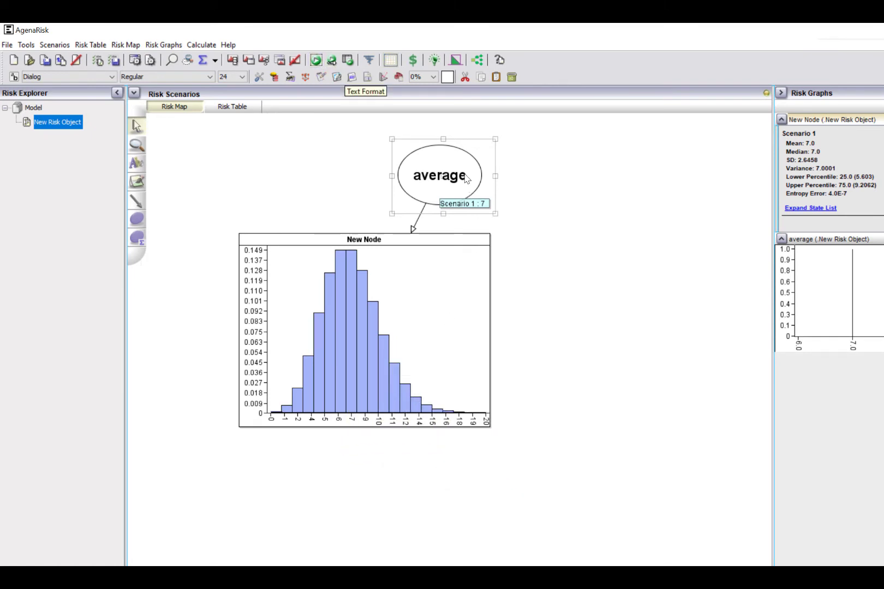
right_click(451, 163)
mouse_move(603, 186)
mouse_move(633, 184)
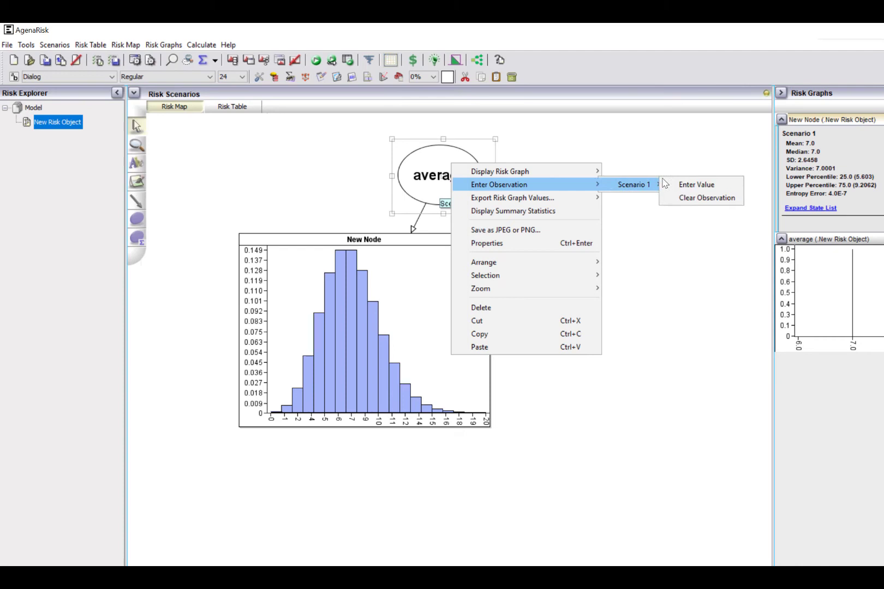
click(683, 184)
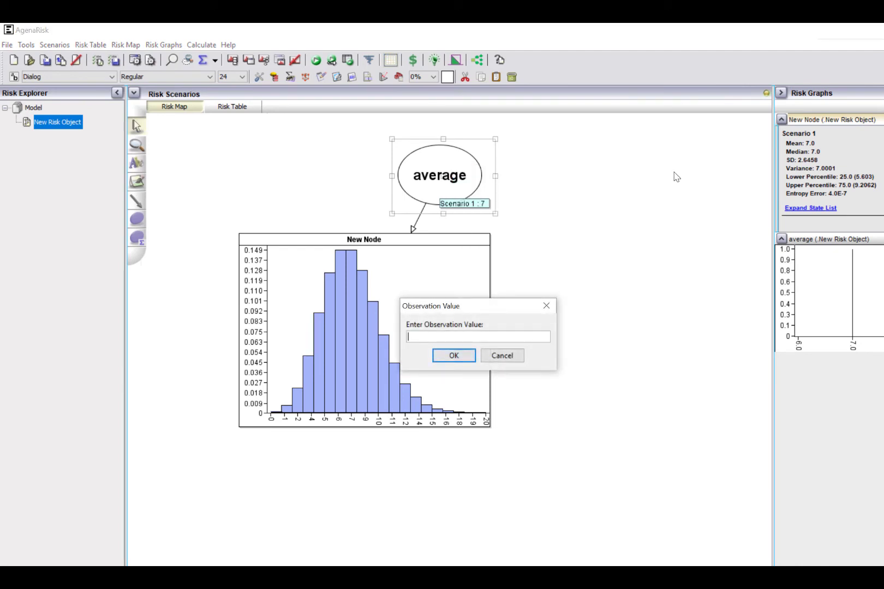
text(1.5)
click(454, 356)
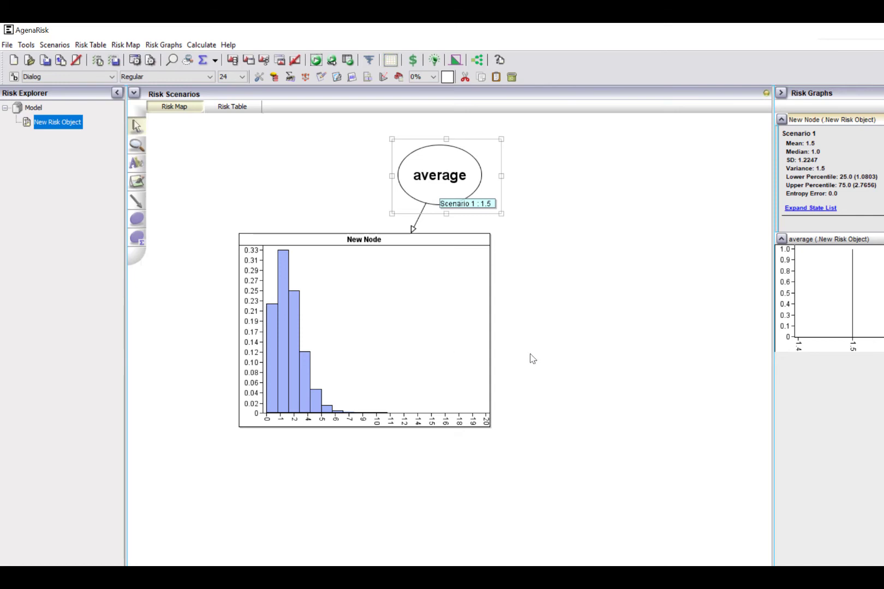
Step: Add a node named 'above threshold' right of the chart and draw an arc into it from New Node
click(136, 220)
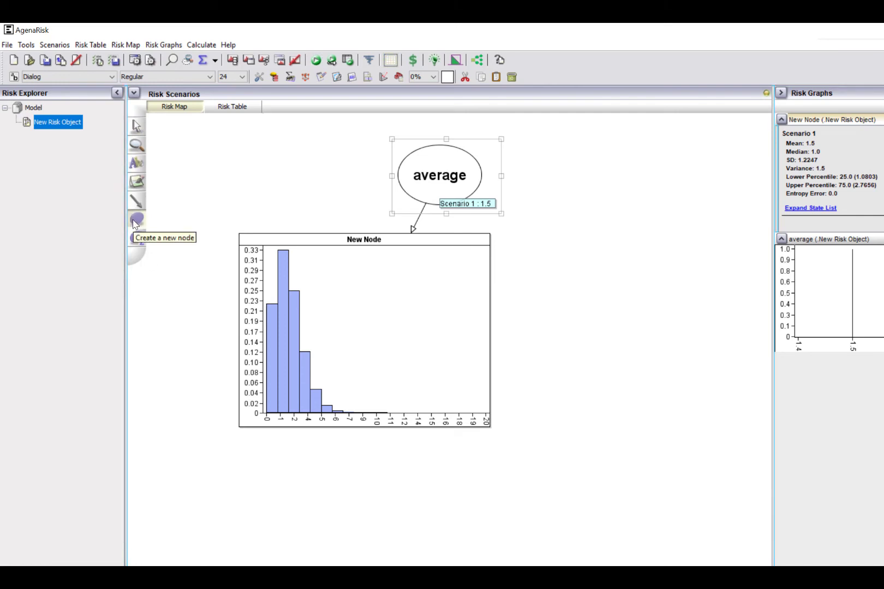
click(582, 277)
right_click(609, 319)
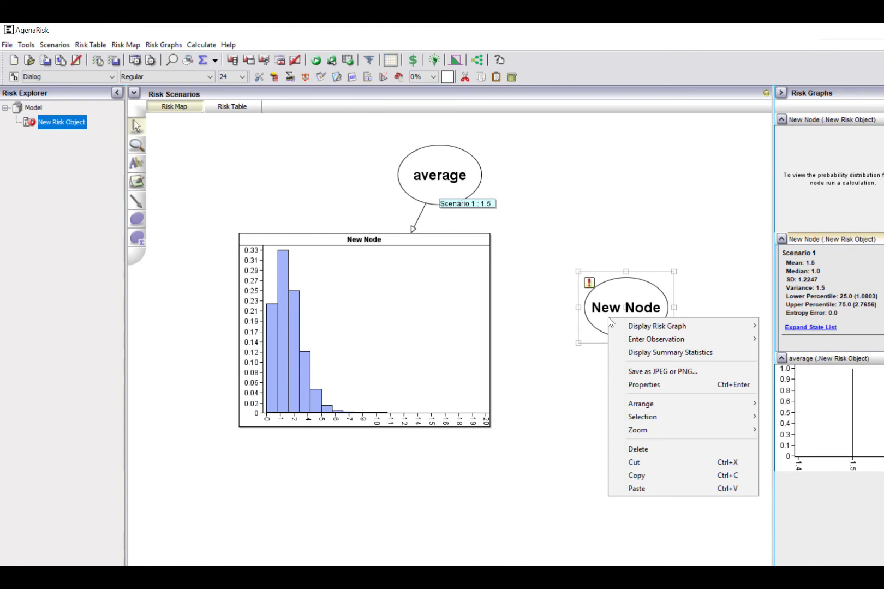
click(633, 385)
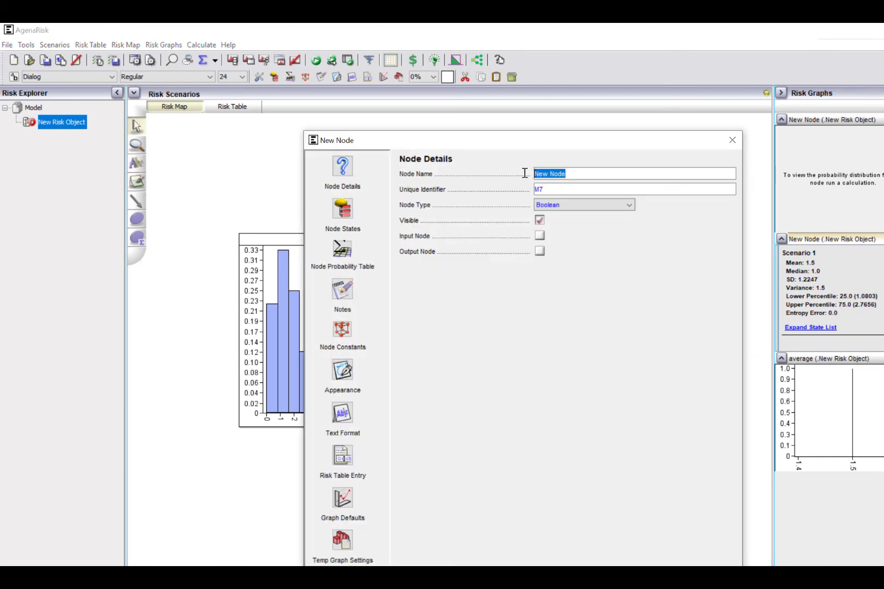
text(above threshol)
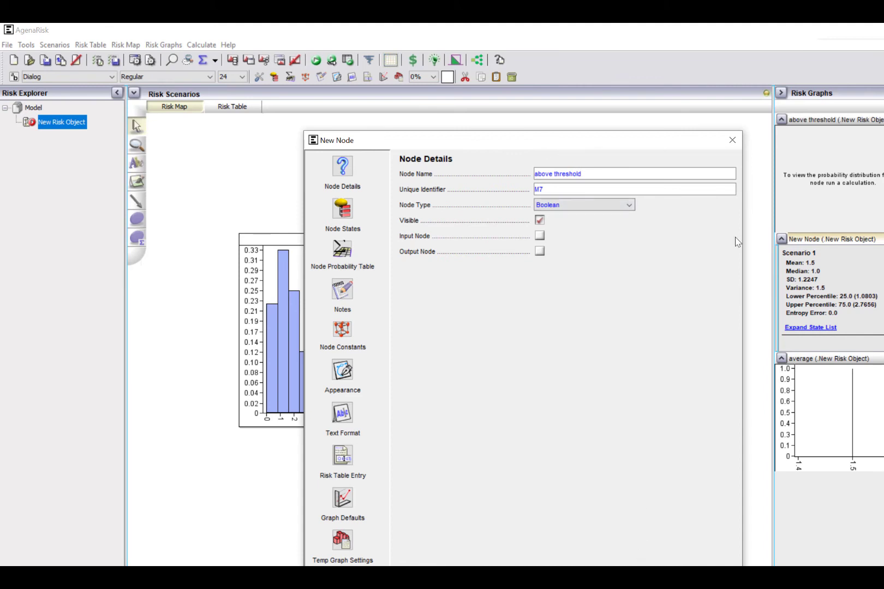
click(733, 140)
click(136, 201)
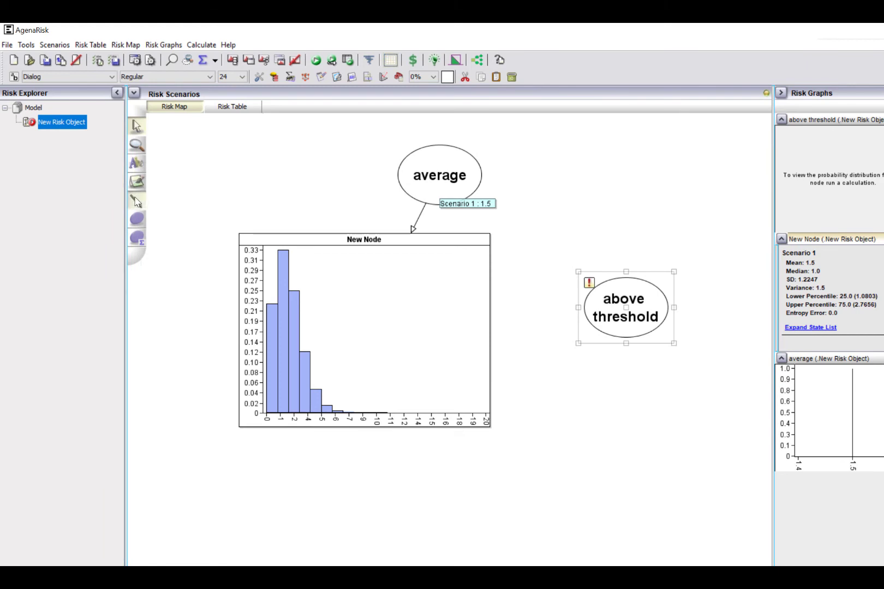
mouse_move(429, 312)
mouse_down()
mouse_move(443, 299)
mouse_move(595, 310)
mouse_move(595, 348)
mouse_up()
Step: Set above threshold's expression to if (M5>5, "True", "False") with New Node as M5
double_click(598, 351)
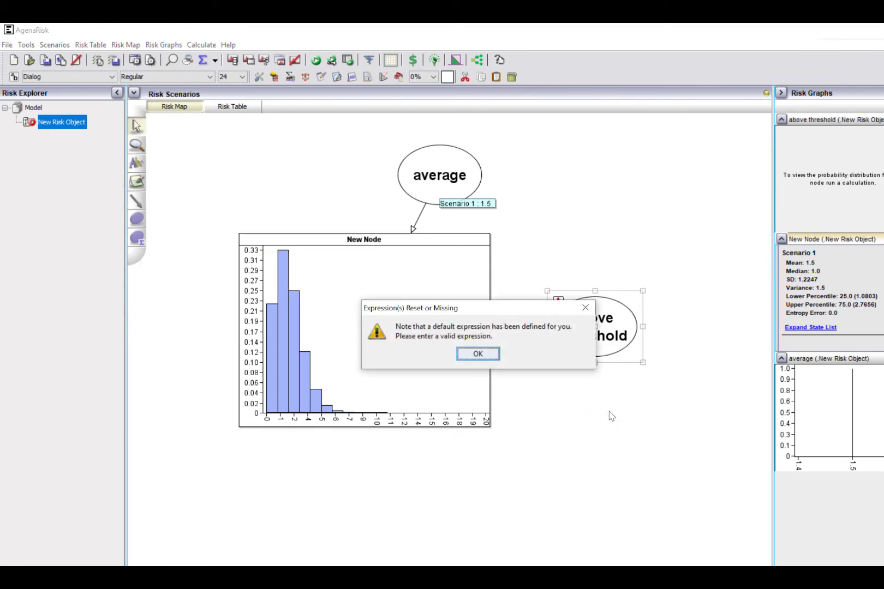
click(472, 356)
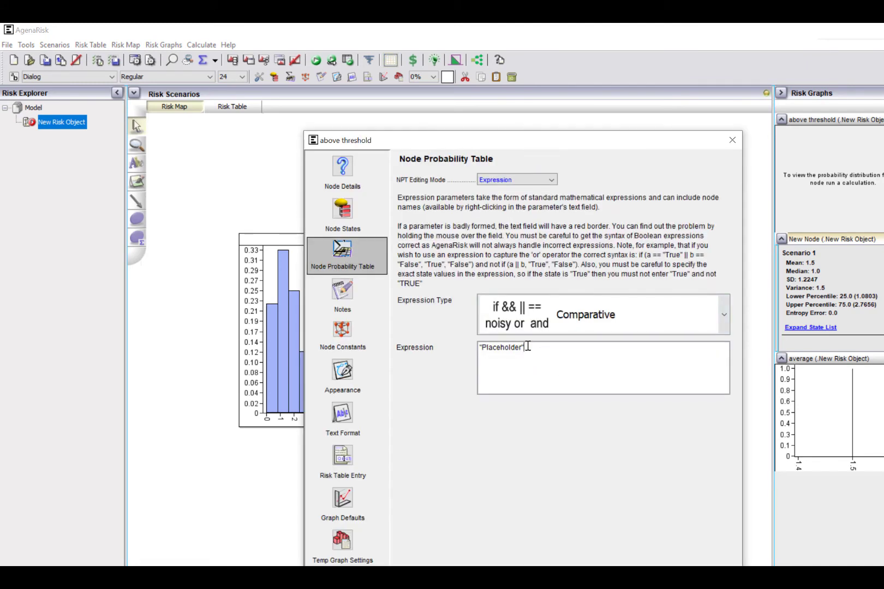
drag(527, 348, 480, 331)
text(if)
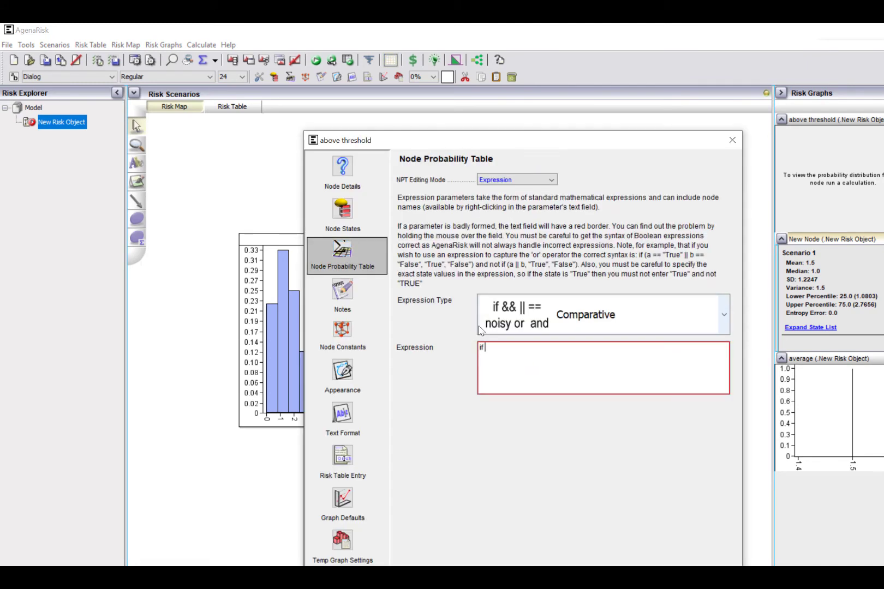
text( ()
right_click(501, 360)
mouse_move(532, 370)
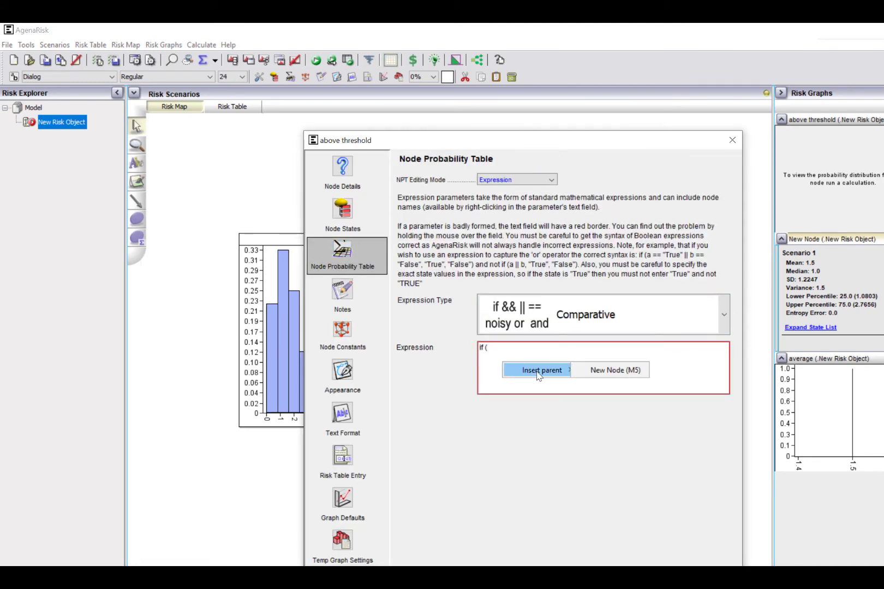
click(587, 376)
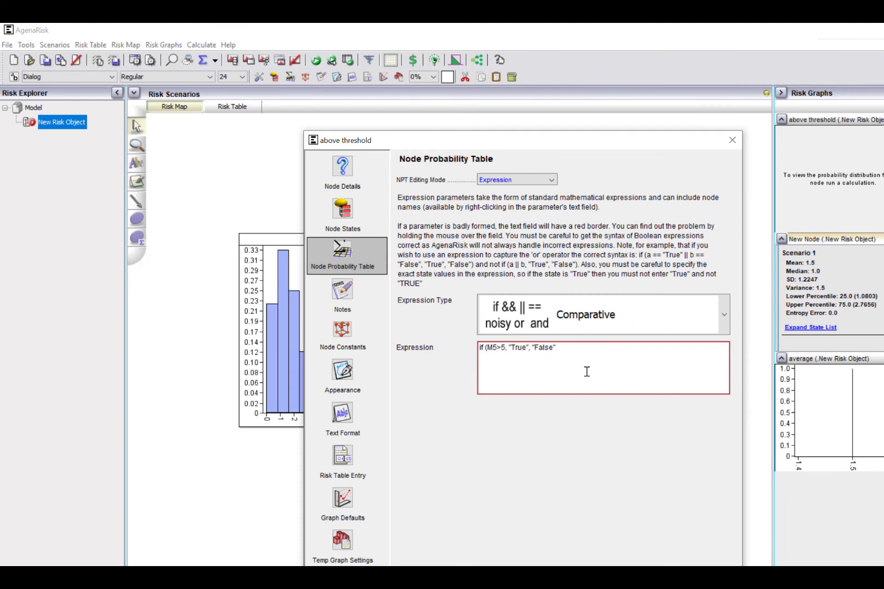
click(731, 141)
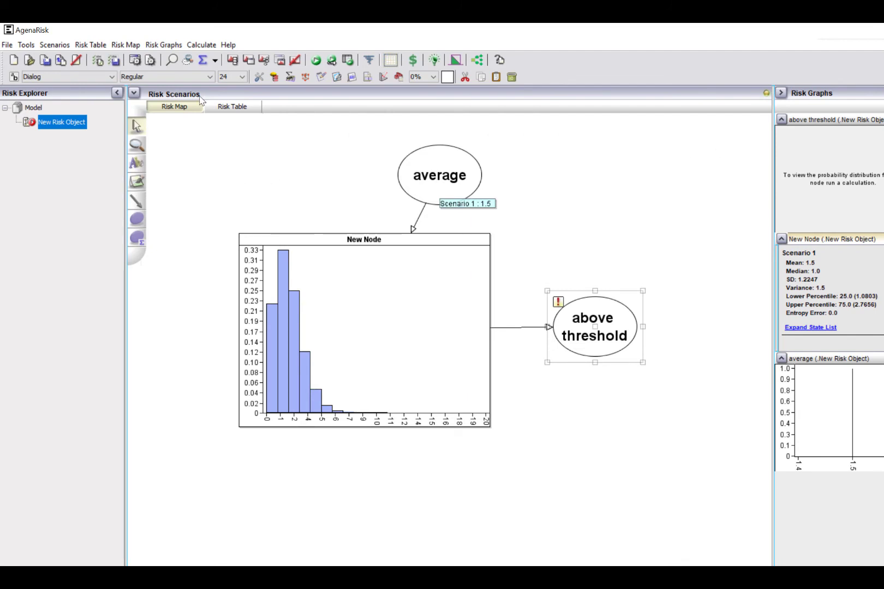
Step: Recalculate the model and select above threshold, which shows 99.554% False
click(315, 62)
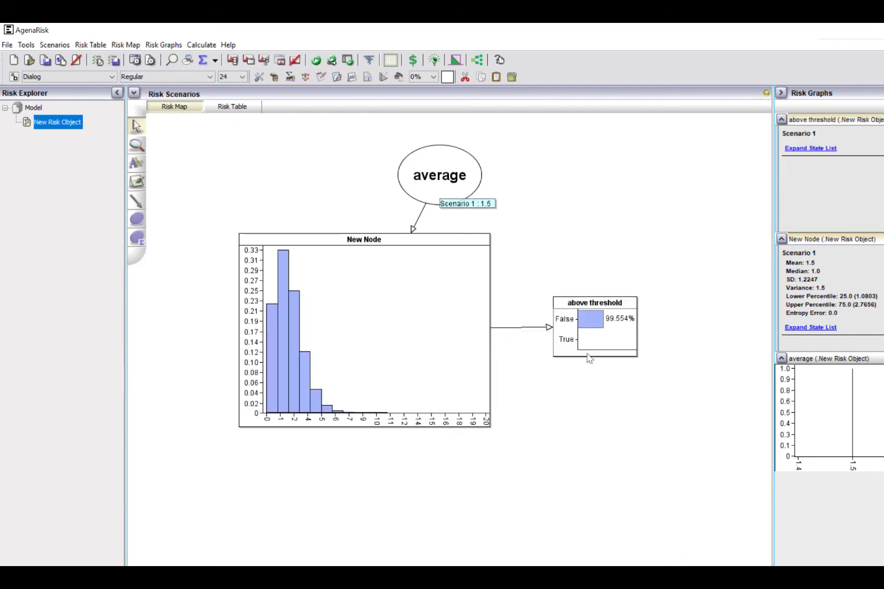
click(588, 357)
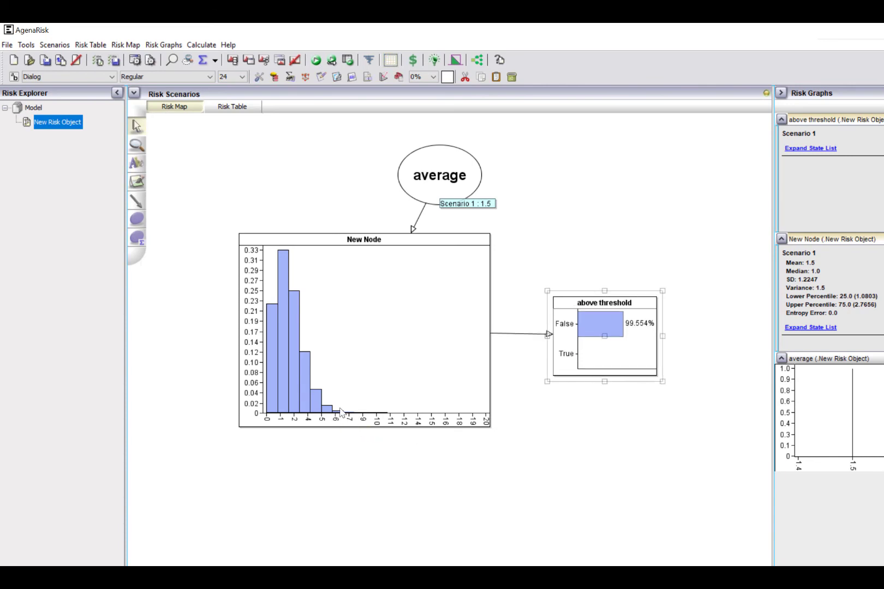
mouse_move(340, 412)
Step: Set the model graph's minimum probability to 0.00001 and decimal places to 4, then apply
click(150, 60)
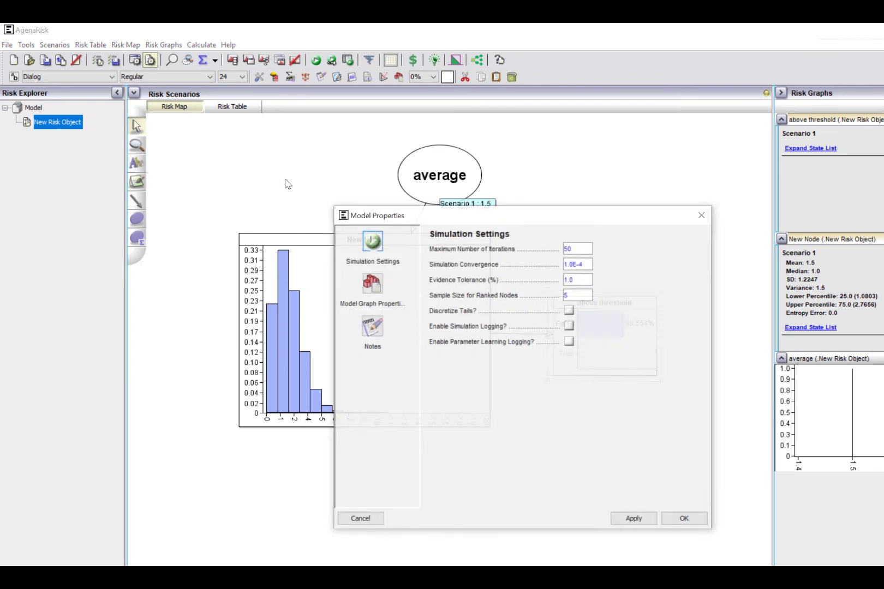
click(372, 283)
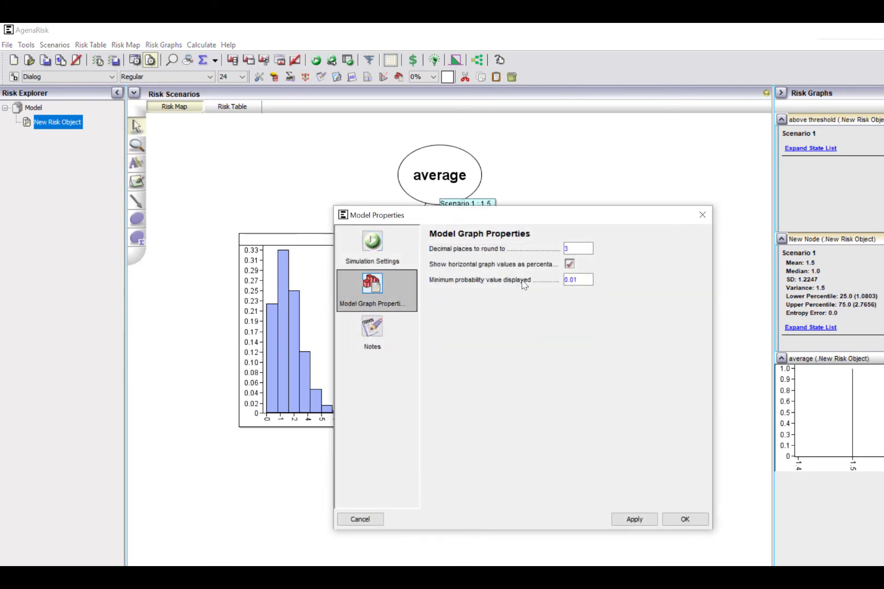
click(572, 280)
text(000)
double_click(566, 249)
key(BackSpace)
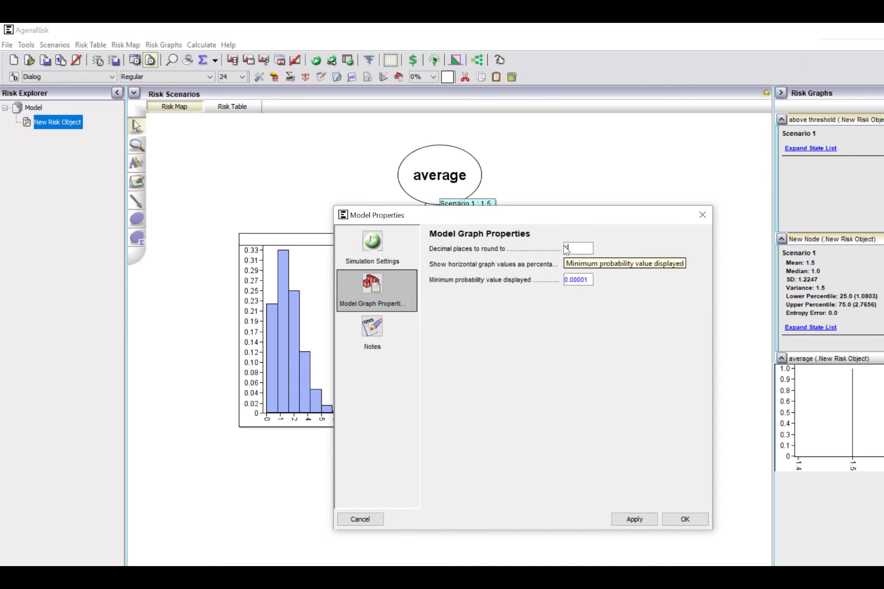
text(4)
click(636, 520)
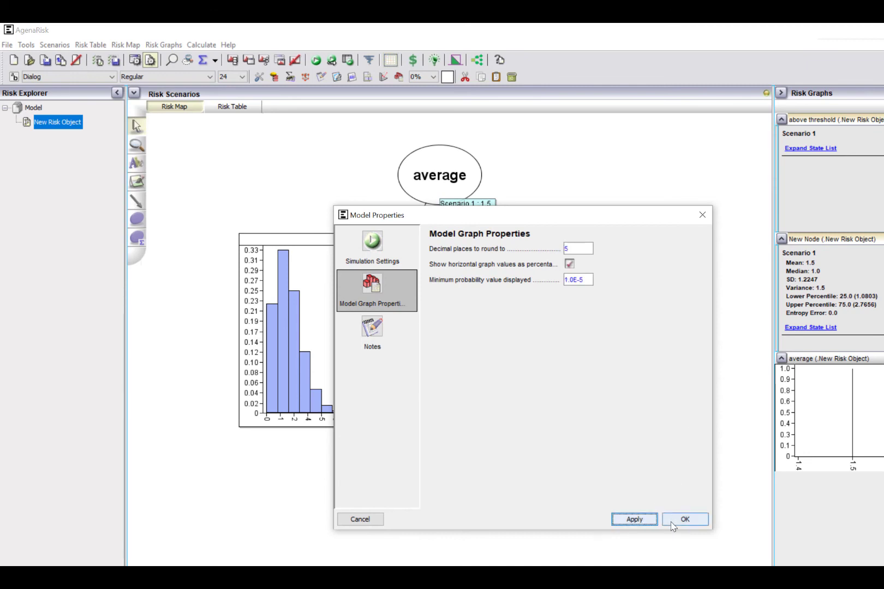
click(681, 520)
click(641, 422)
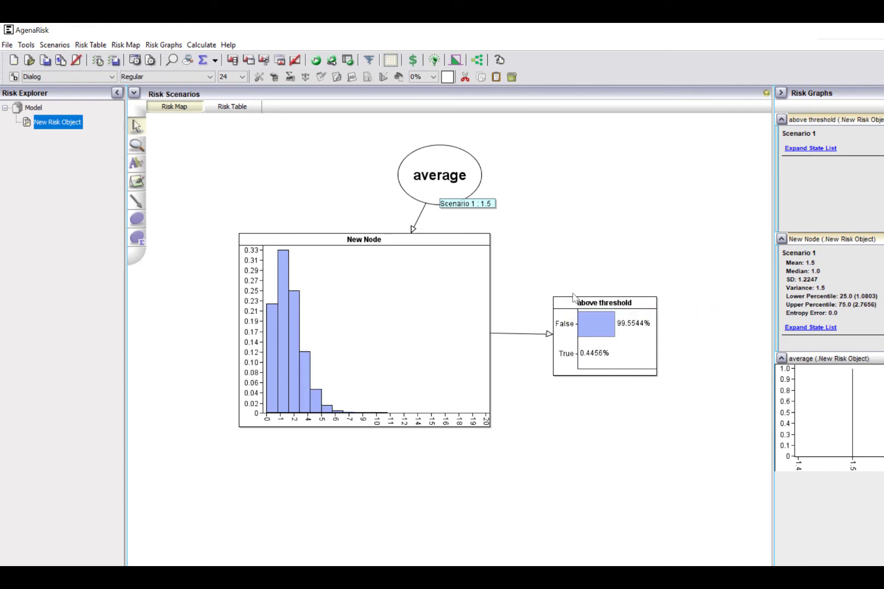
Step: Add a new simulation node linked to above threshold, named and identified 'threshold'
click(137, 238)
click(589, 191)
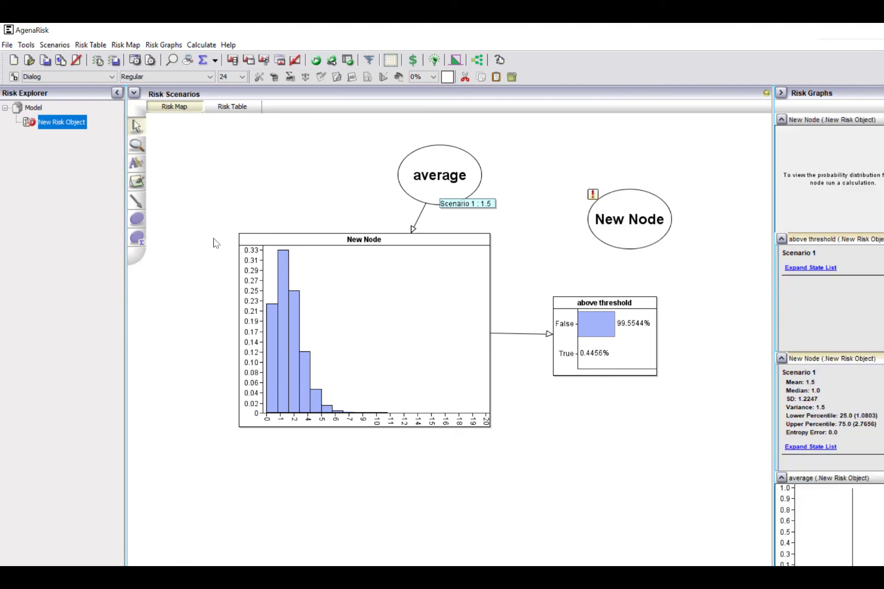
click(137, 201)
drag(615, 241, 594, 332)
right_click(621, 237)
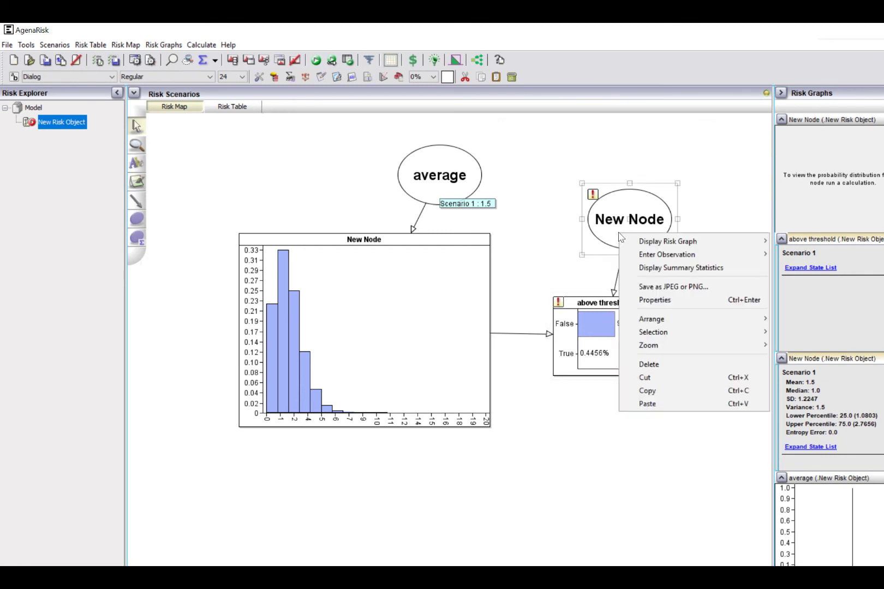
click(655, 299)
drag(566, 175, 507, 170)
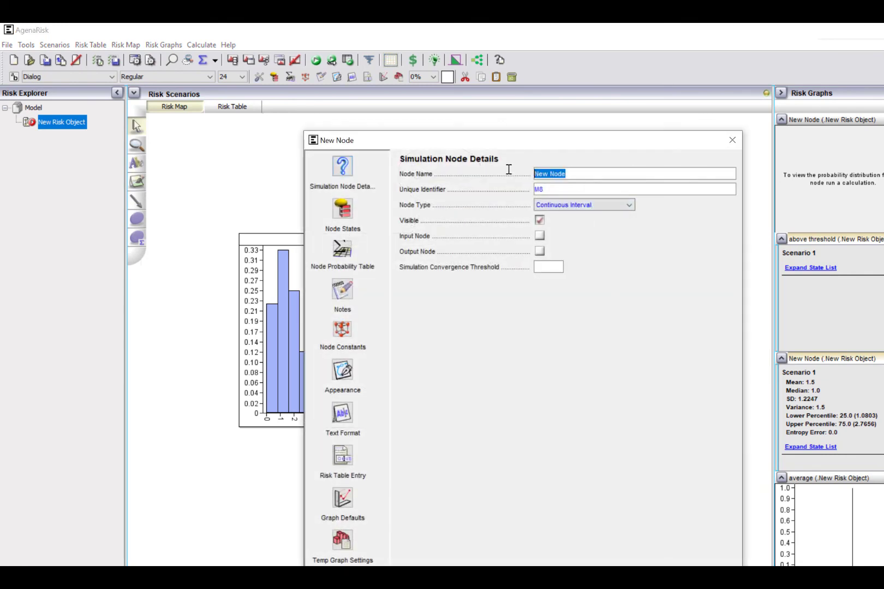
text(threshold)
double_click(536, 189)
text(threshold)
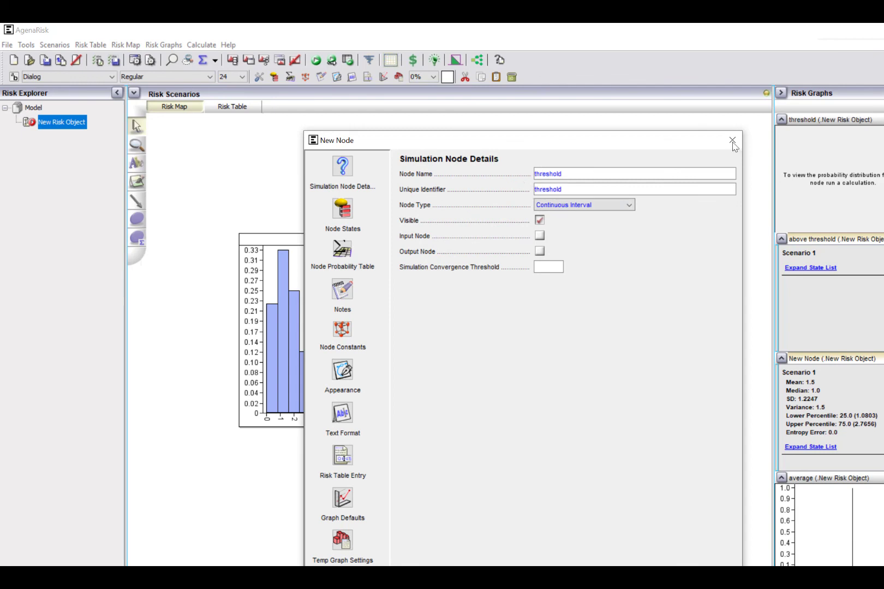
click(732, 140)
Step: Replace the fixed 5 in above threshold's expression with the threshold parent
click(634, 320)
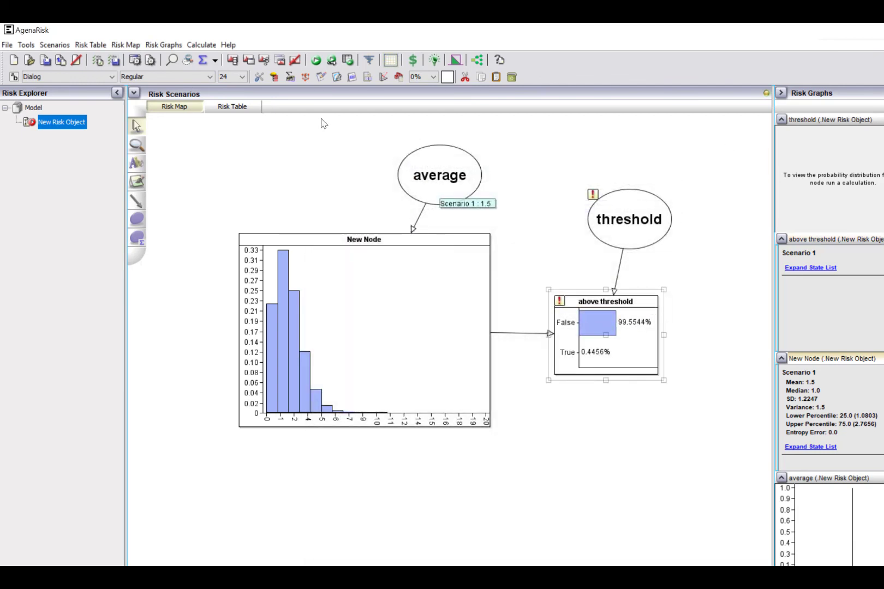
click(299, 80)
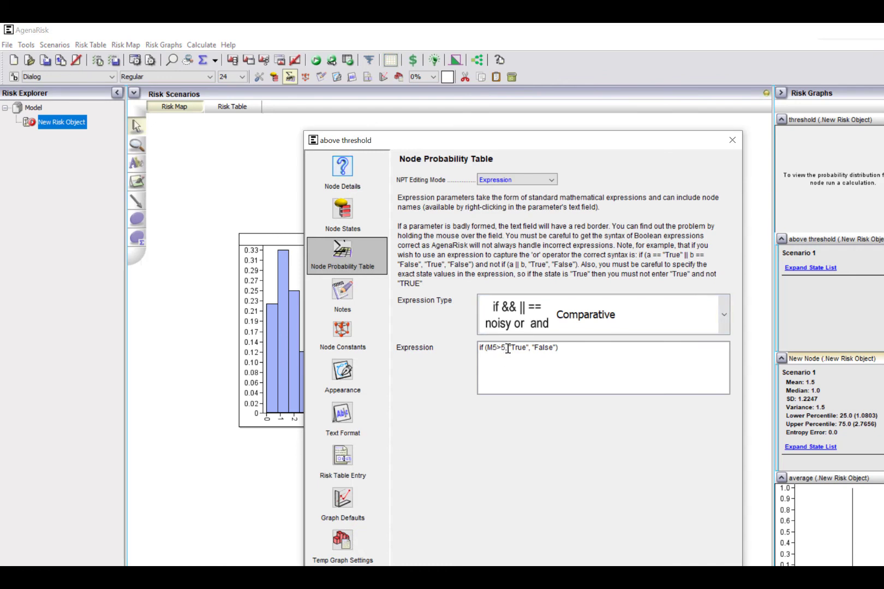
click(504, 348)
key(BackSpace)
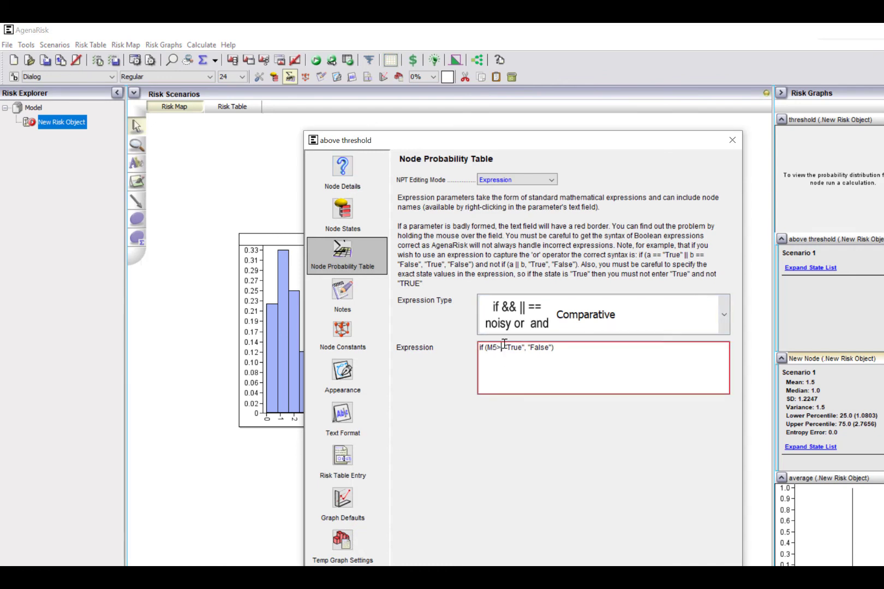
right_click(498, 348)
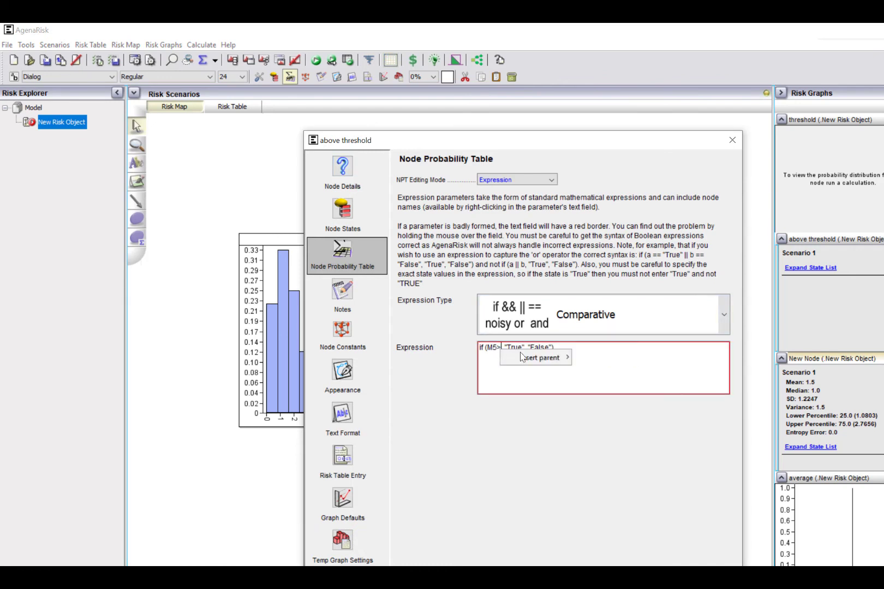
mouse_move(549, 359)
click(603, 370)
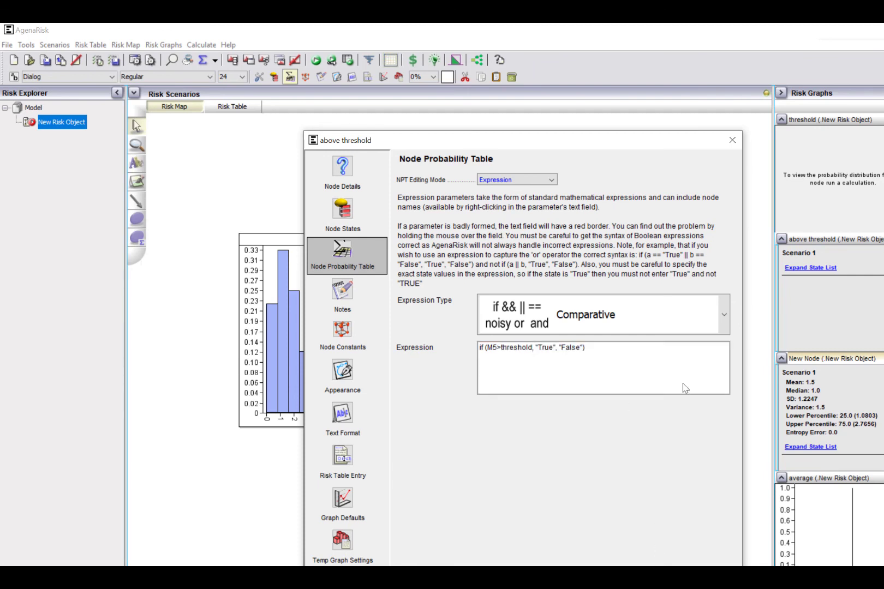
click(732, 140)
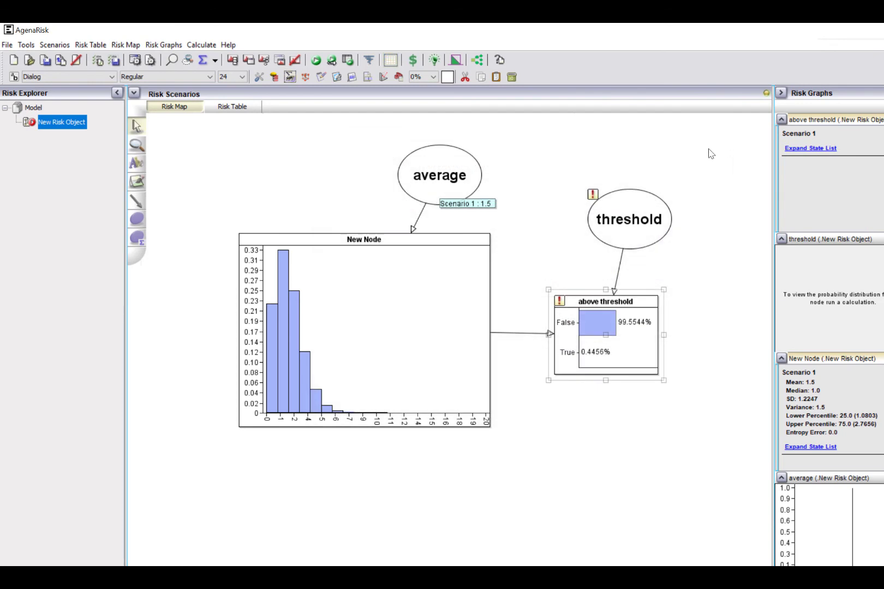
Step: Enter a Scenario 1 observation of 4 on threshold and recalculate the model
right_click(648, 236)
mouse_move(721, 264)
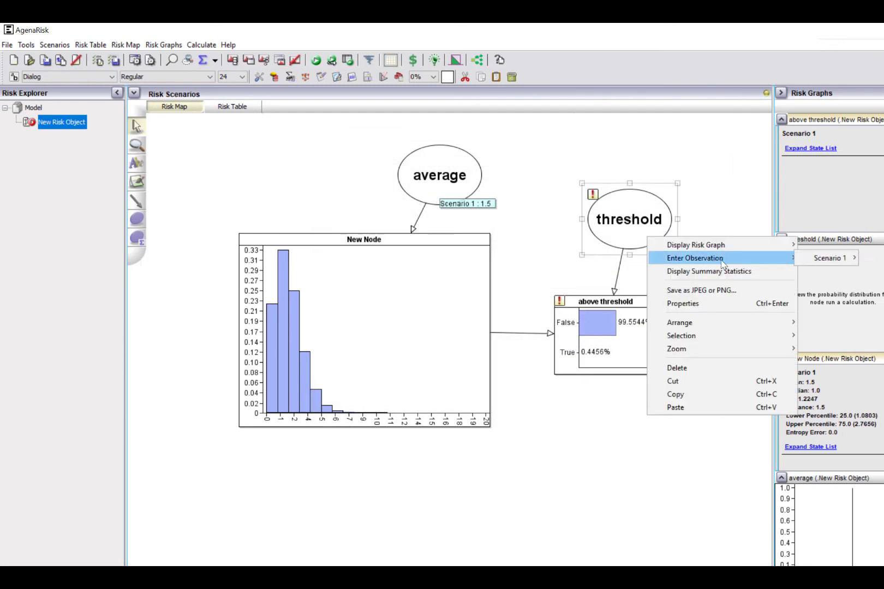
click(871, 259)
text(4)
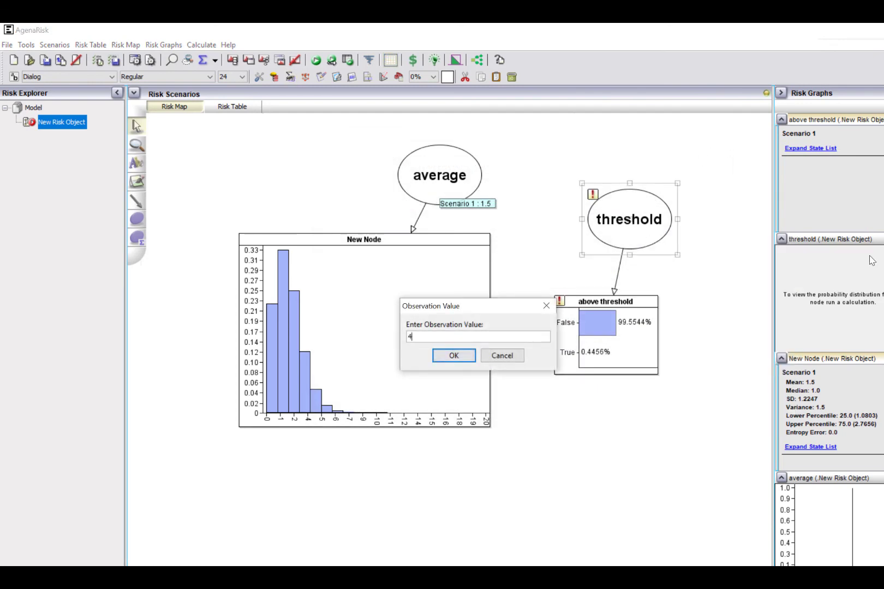
click(459, 357)
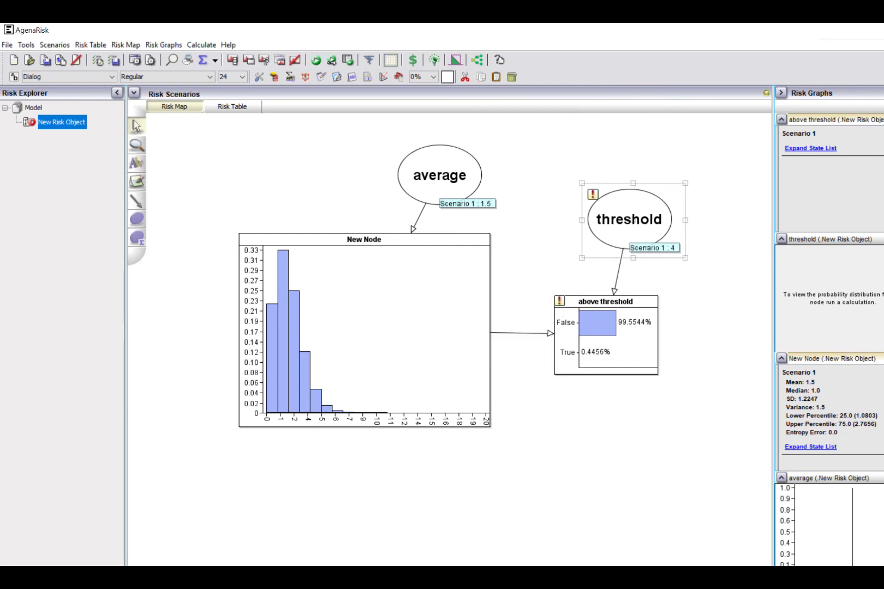
click(316, 60)
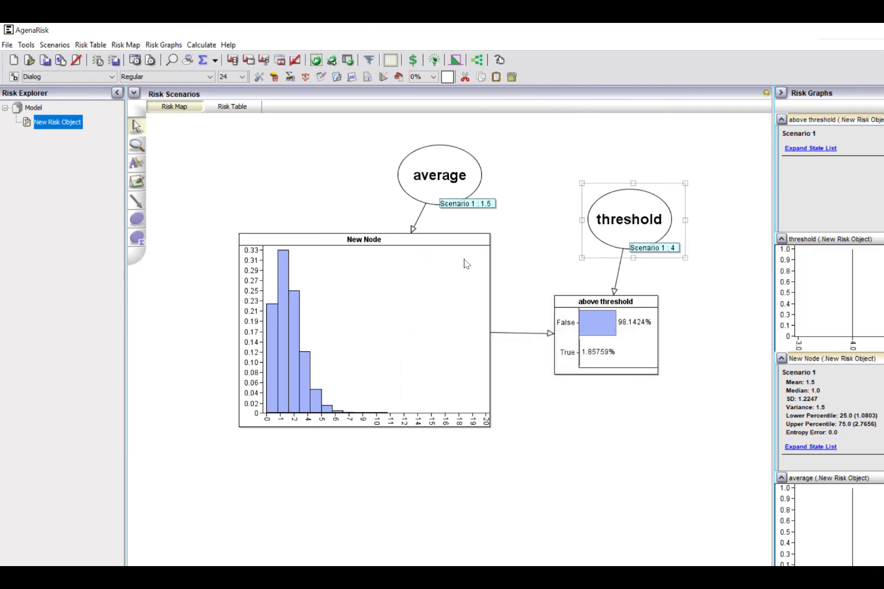